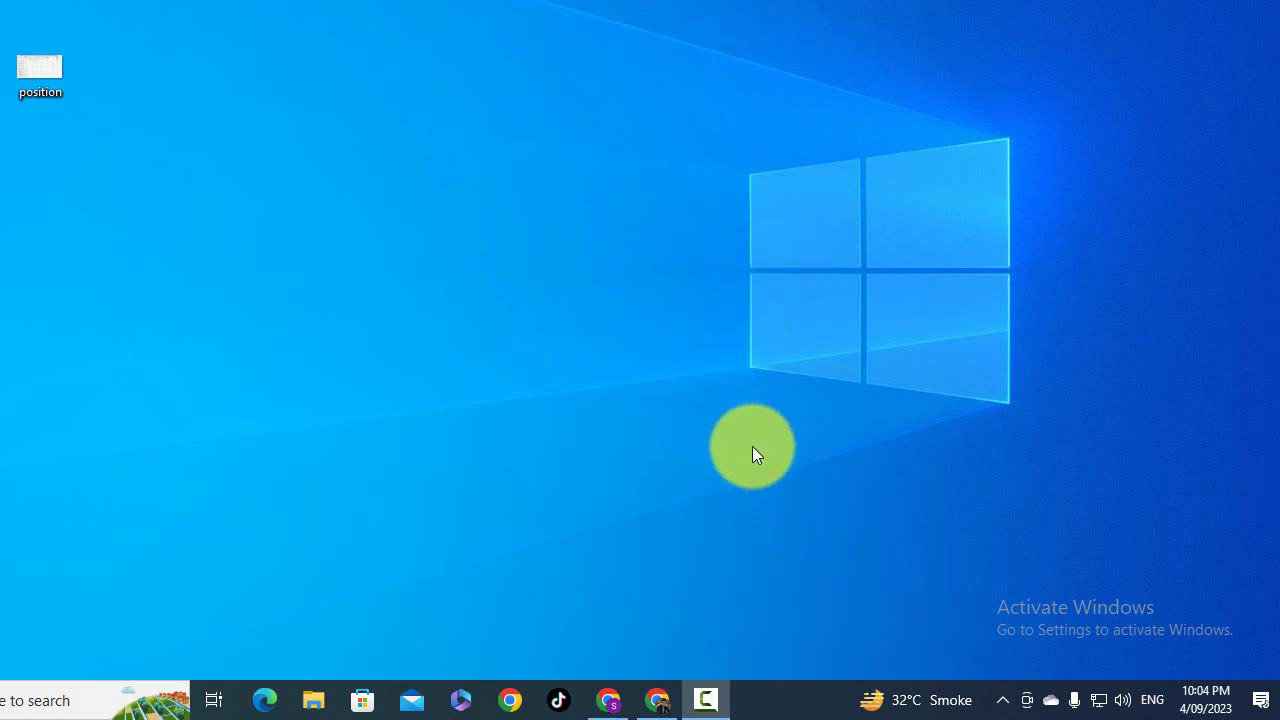
- Bring up Chrome from the taskbar, glance at Upwork, and return to the blank new tab
left_click(657, 702)
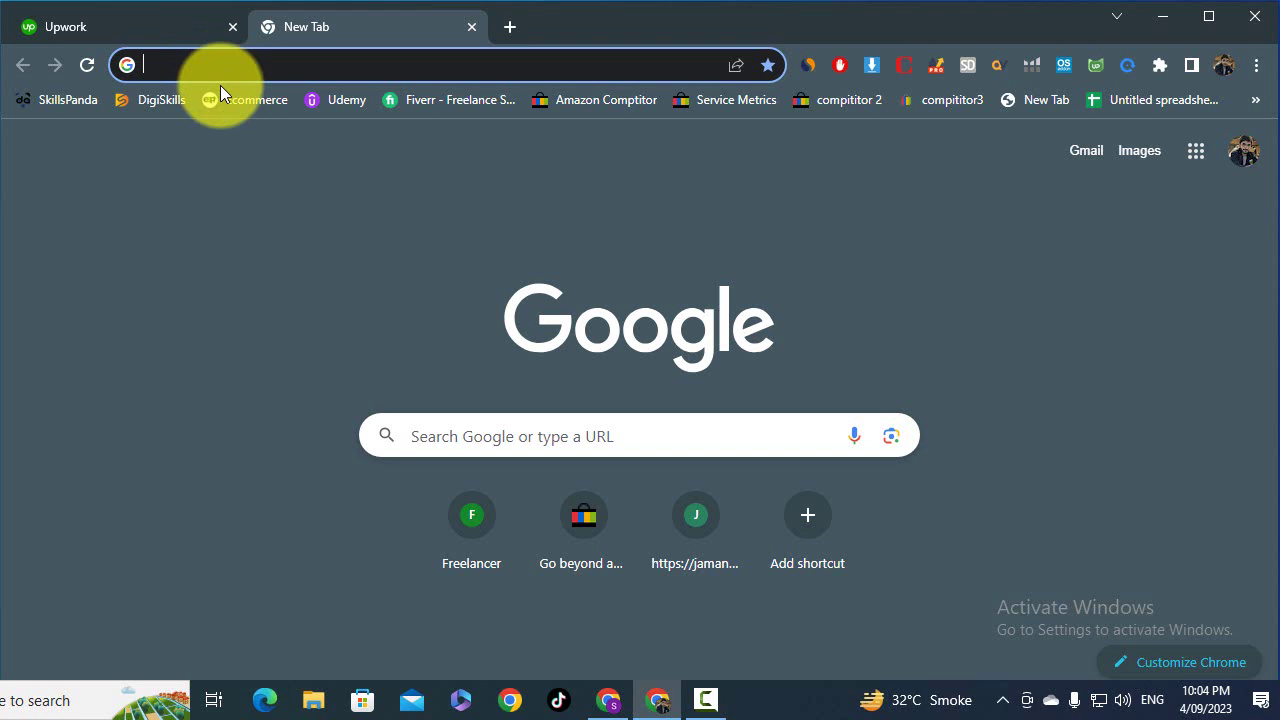
left_click(158, 22)
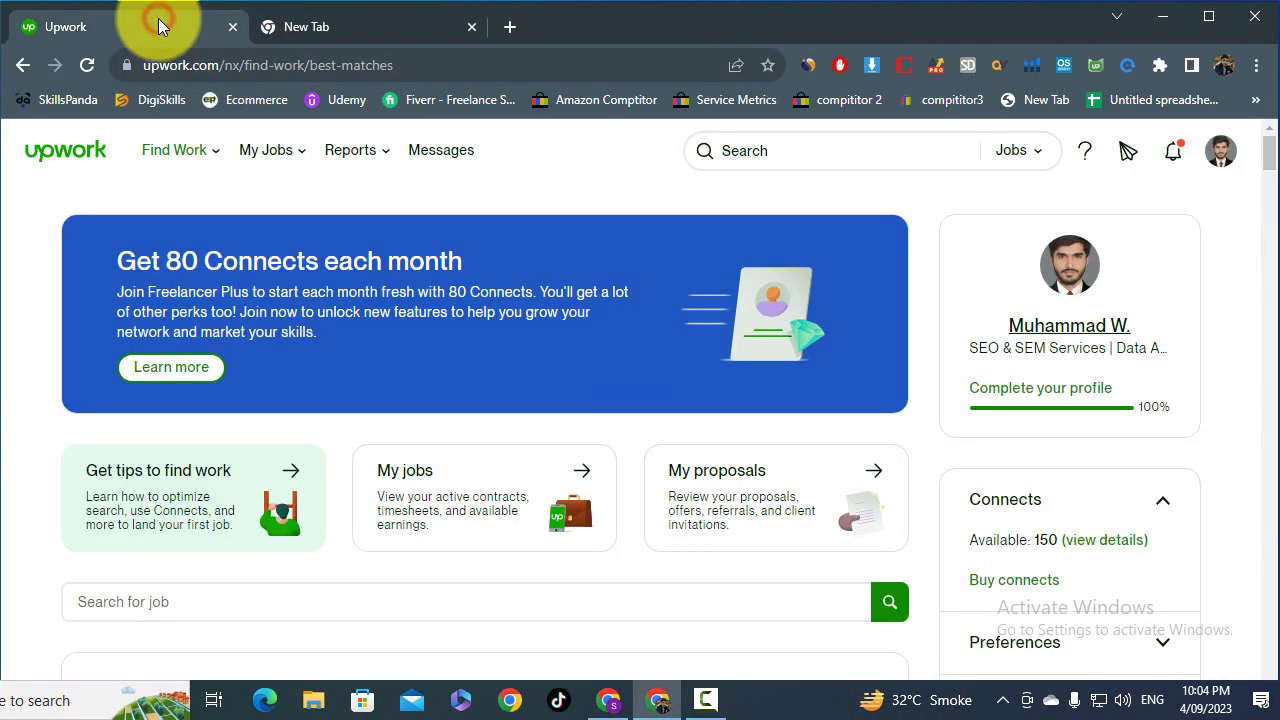
left_click(385, 25)
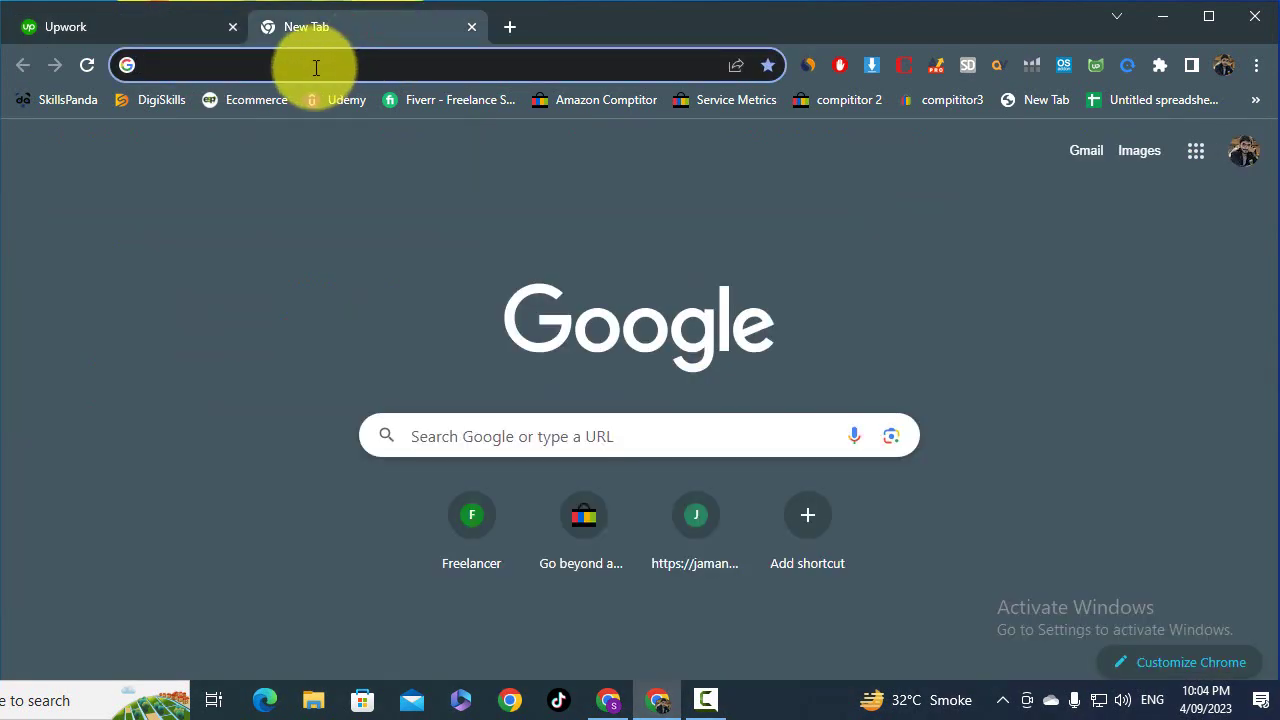
- Open Wise in the new tab and open the USD balance from the currency cards
type("wi")
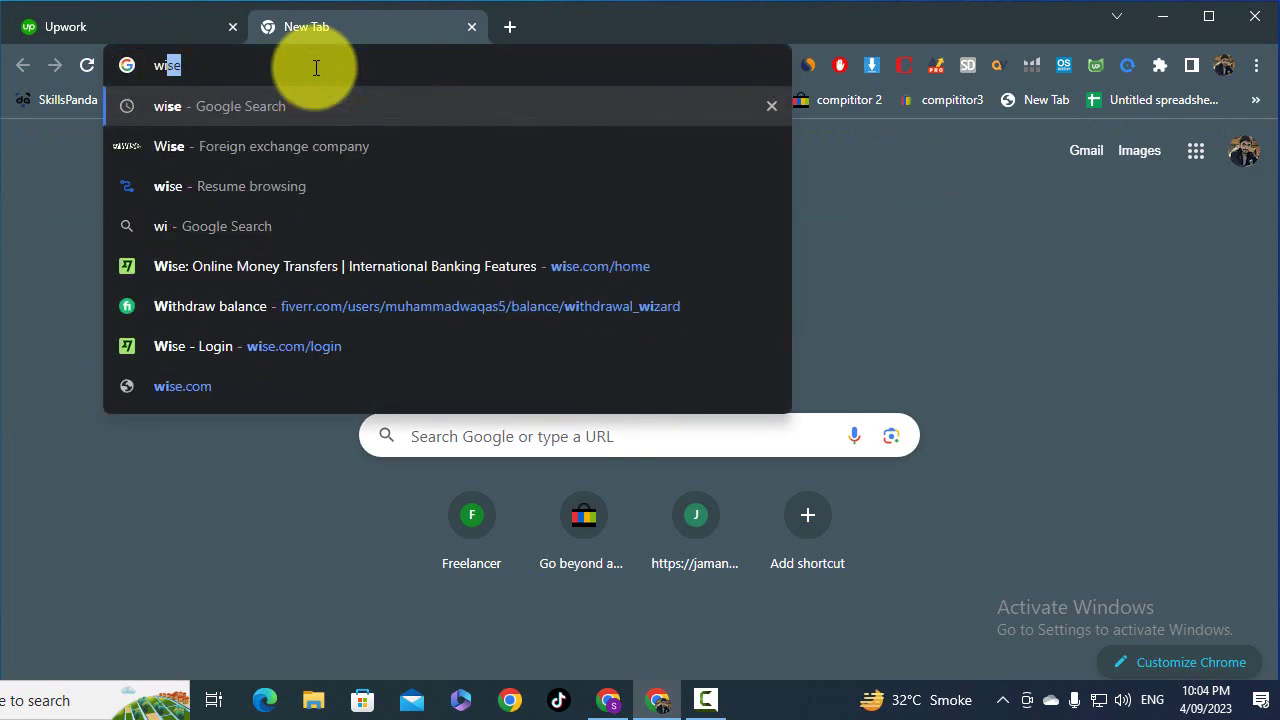
key("Return")
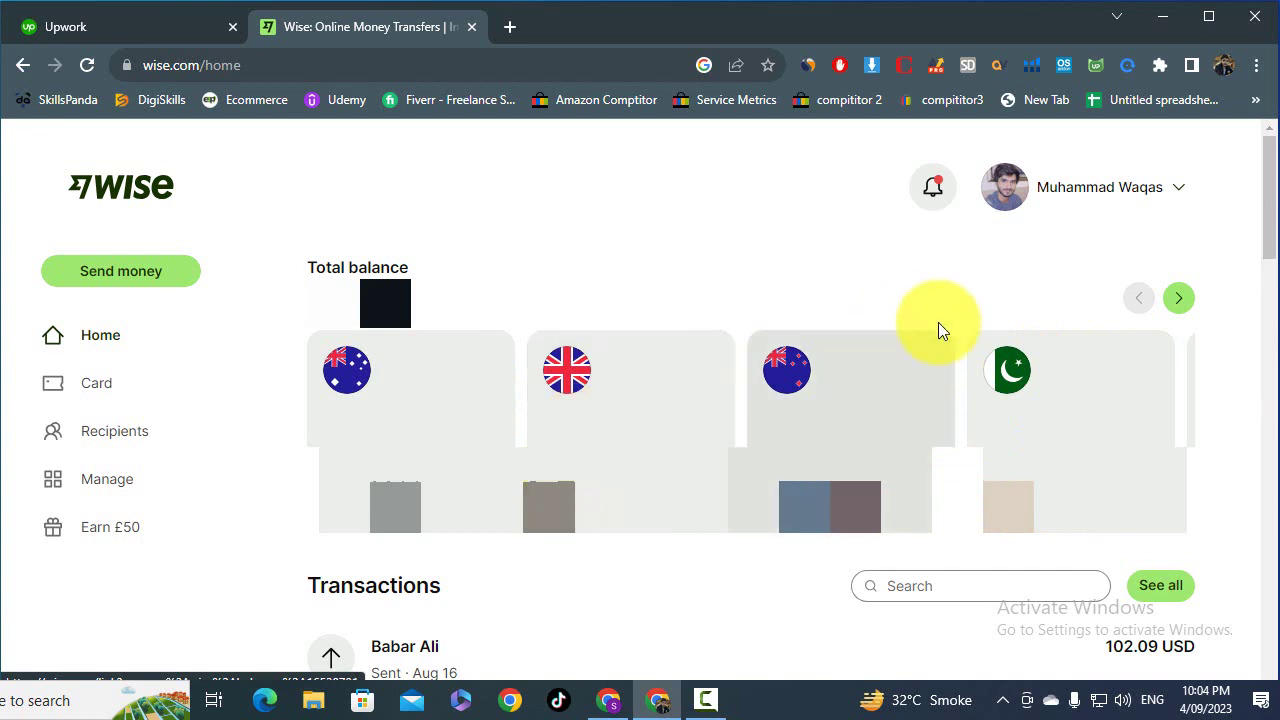
left_click(1178, 300)
left_click(1178, 305)
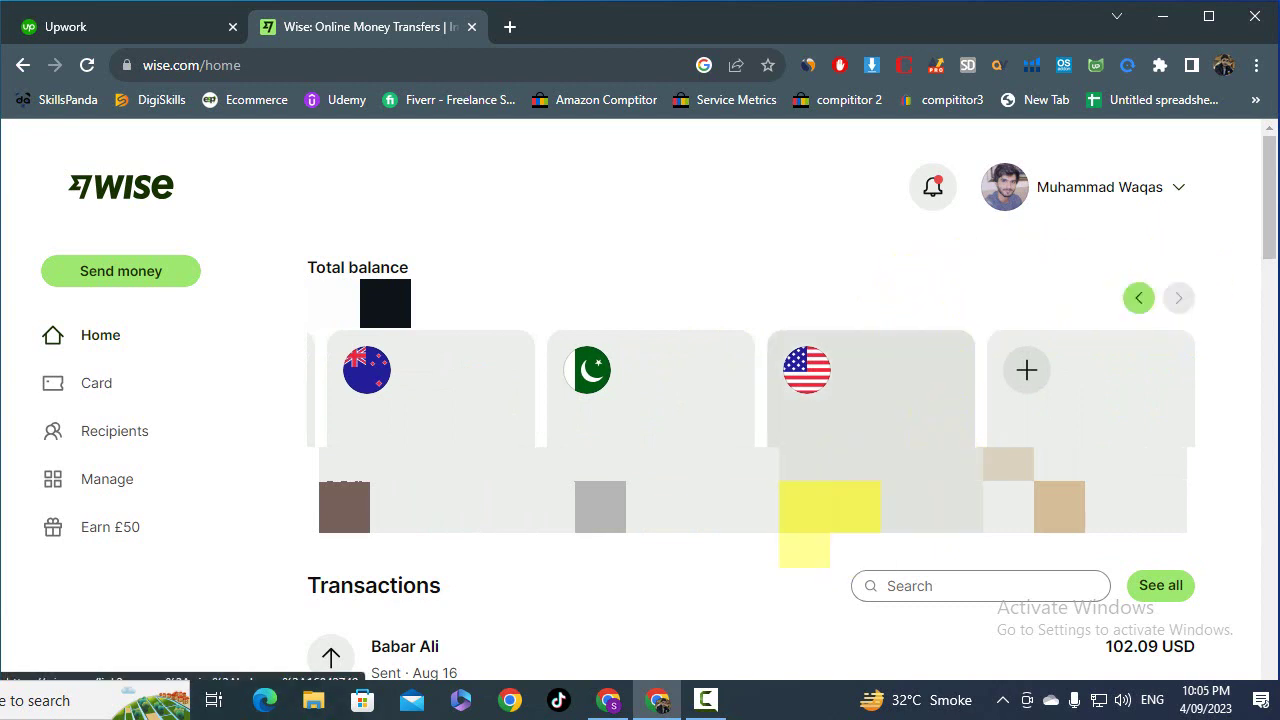
left_click(897, 393)
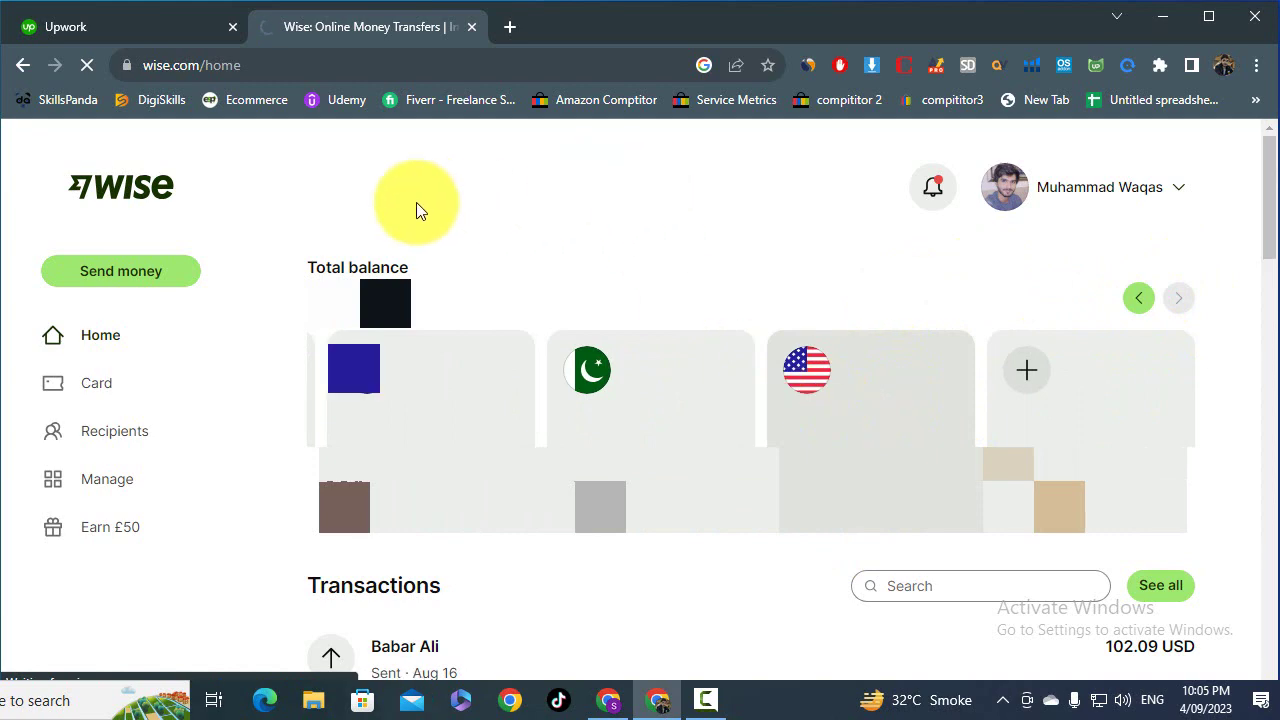
left_click(169, 27)
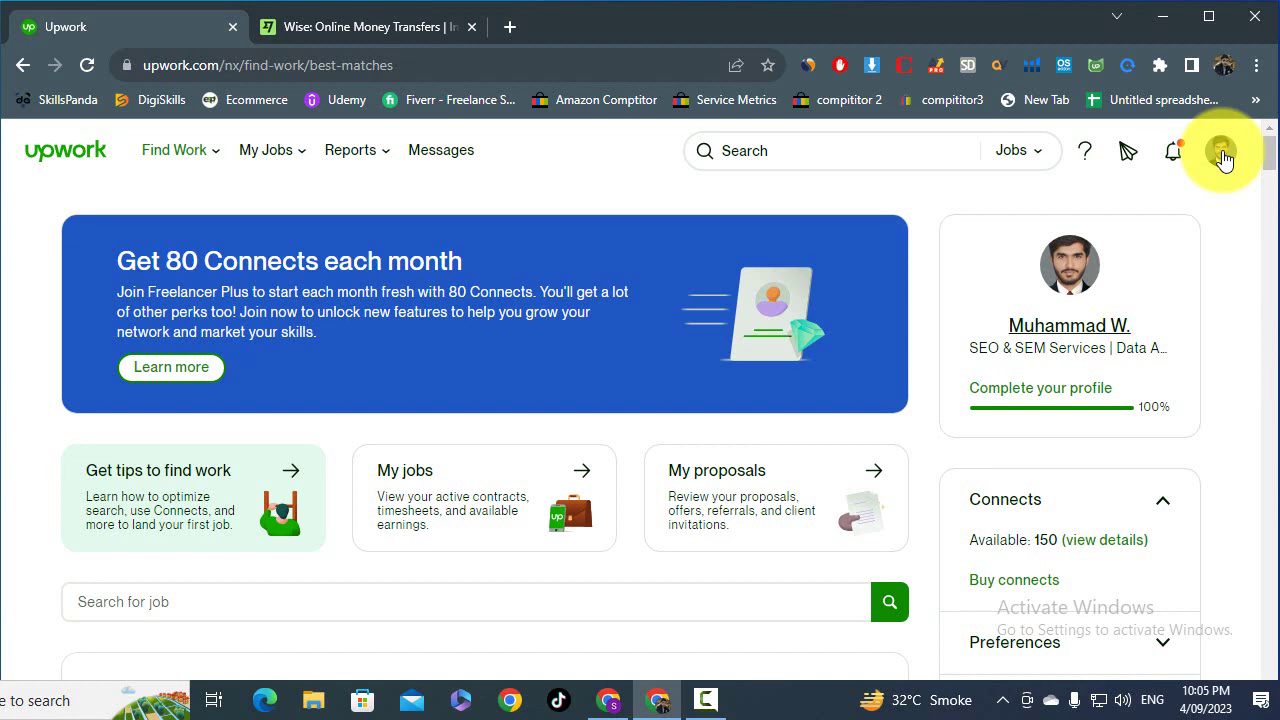
- Open Upwork's Get Paid settings via the account menu's Settings, then return to Wise
left_click(1222, 152)
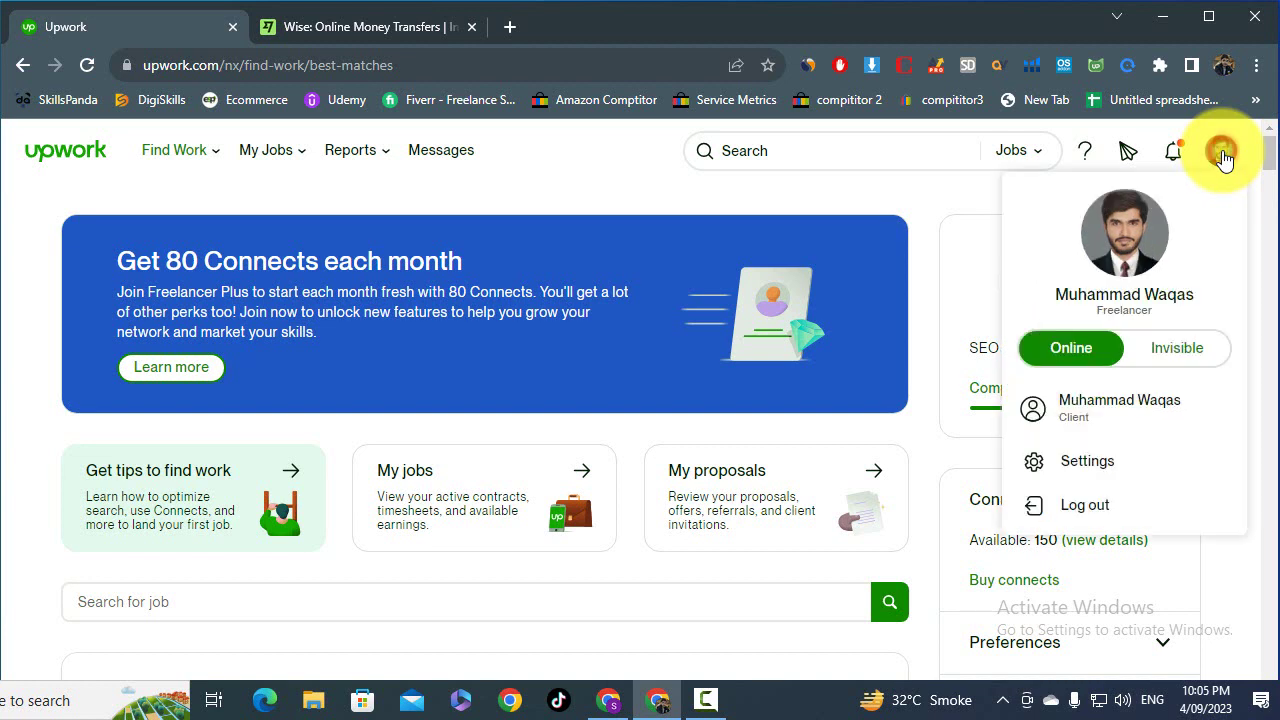
left_click(1082, 457)
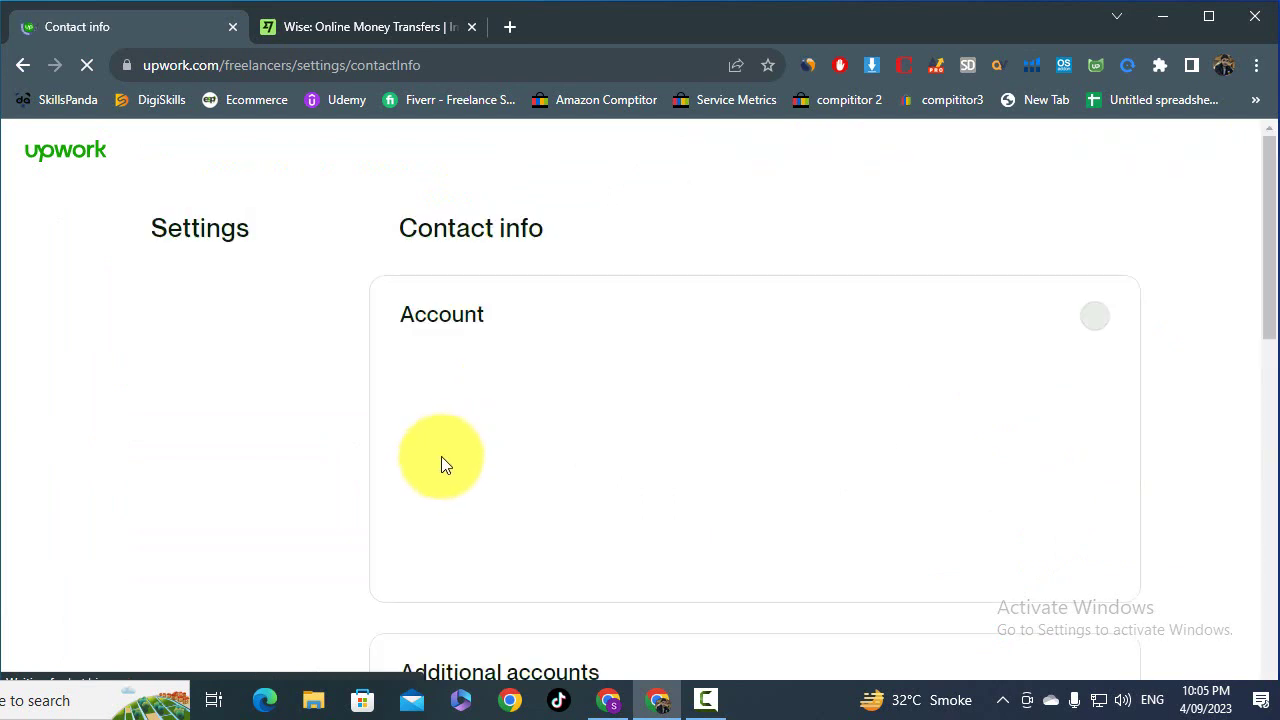
scroll(245, 583, "down", 1)
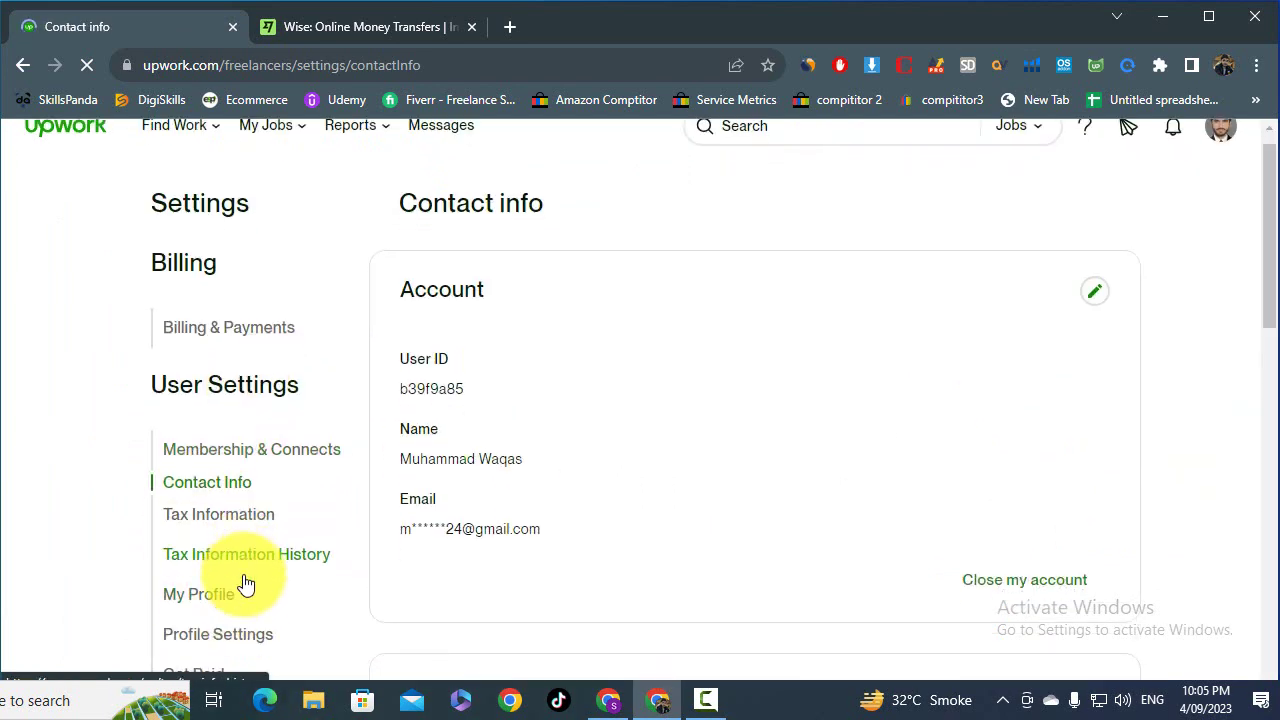
scroll(245, 583, "down", 2)
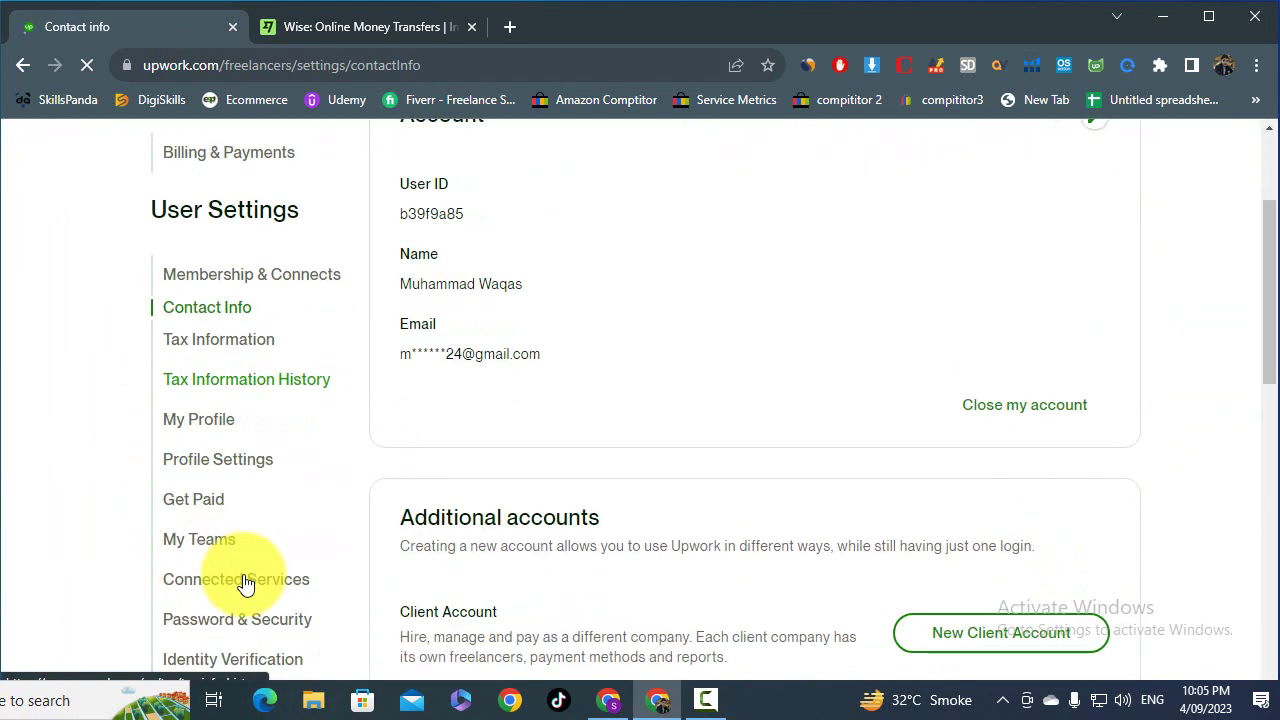
left_click(193, 508)
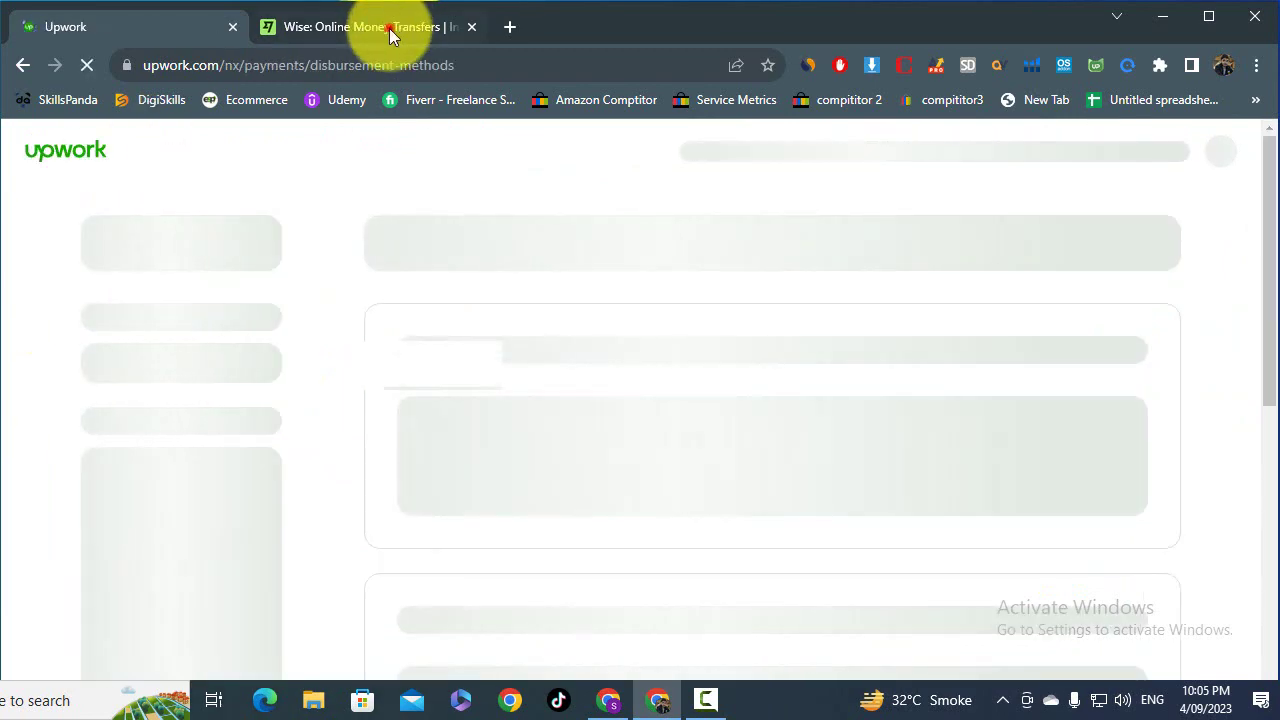
left_click(390, 27)
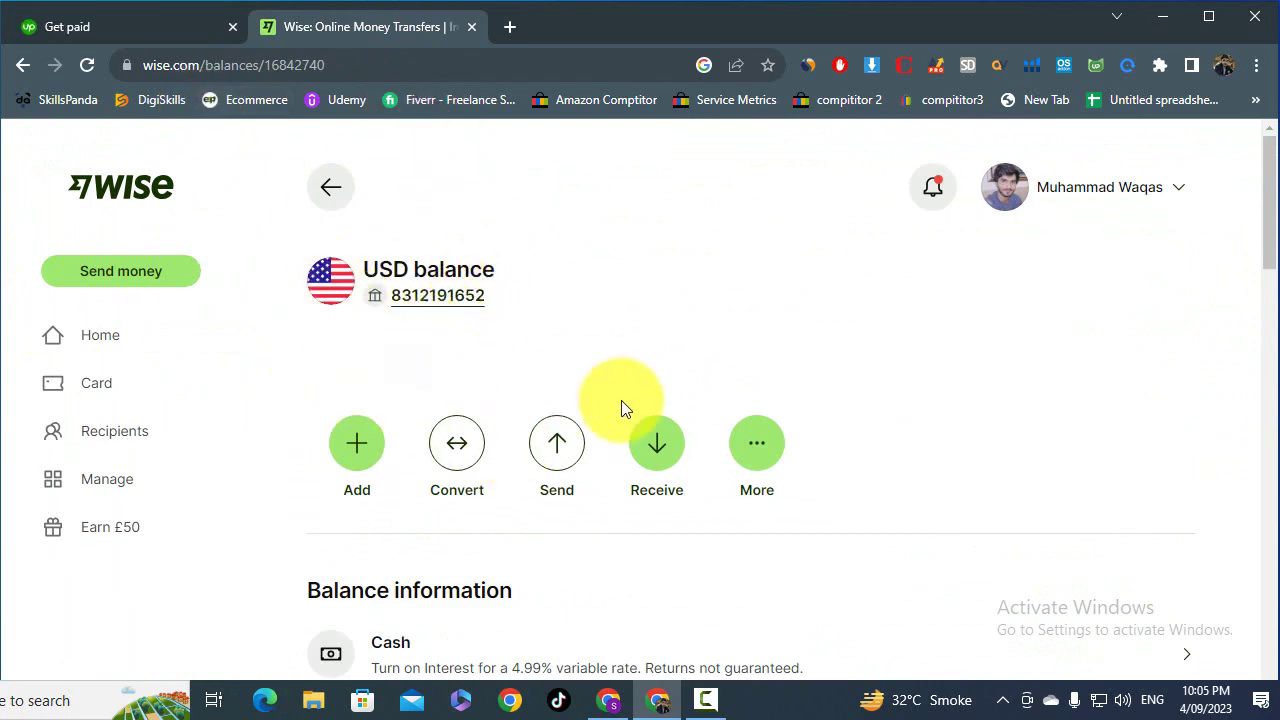
left_click(651, 446)
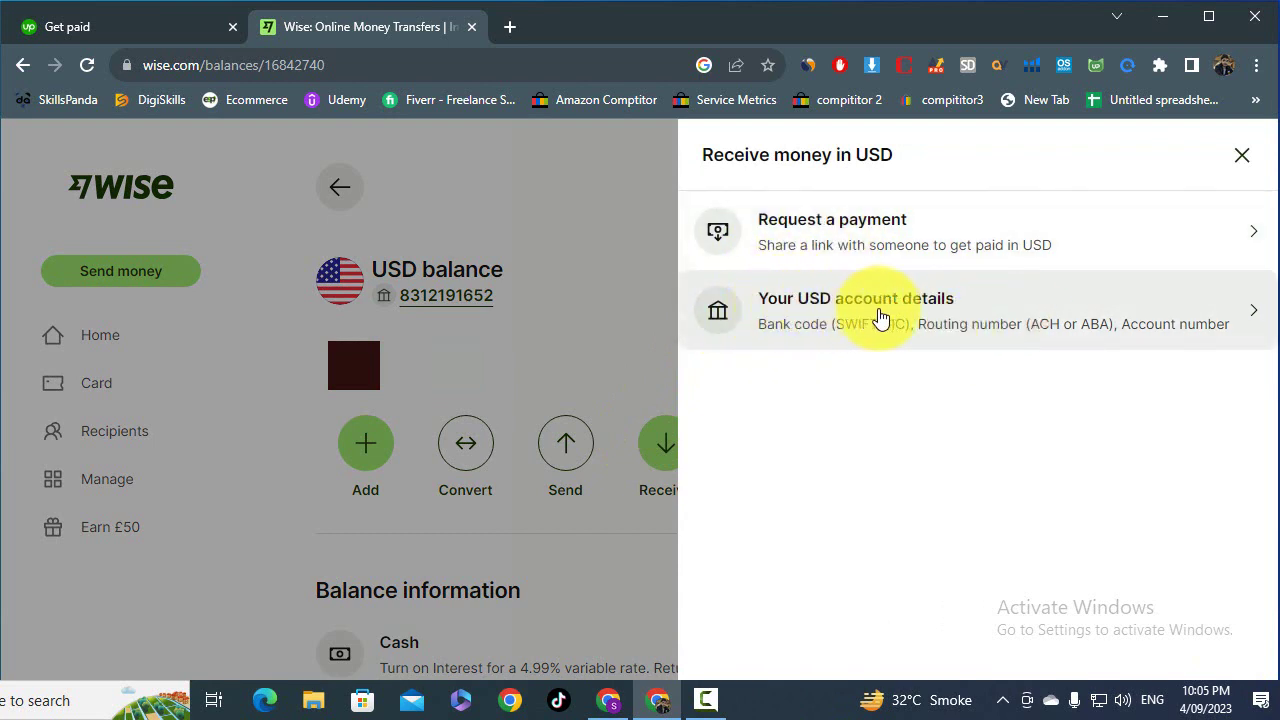
left_click(818, 332)
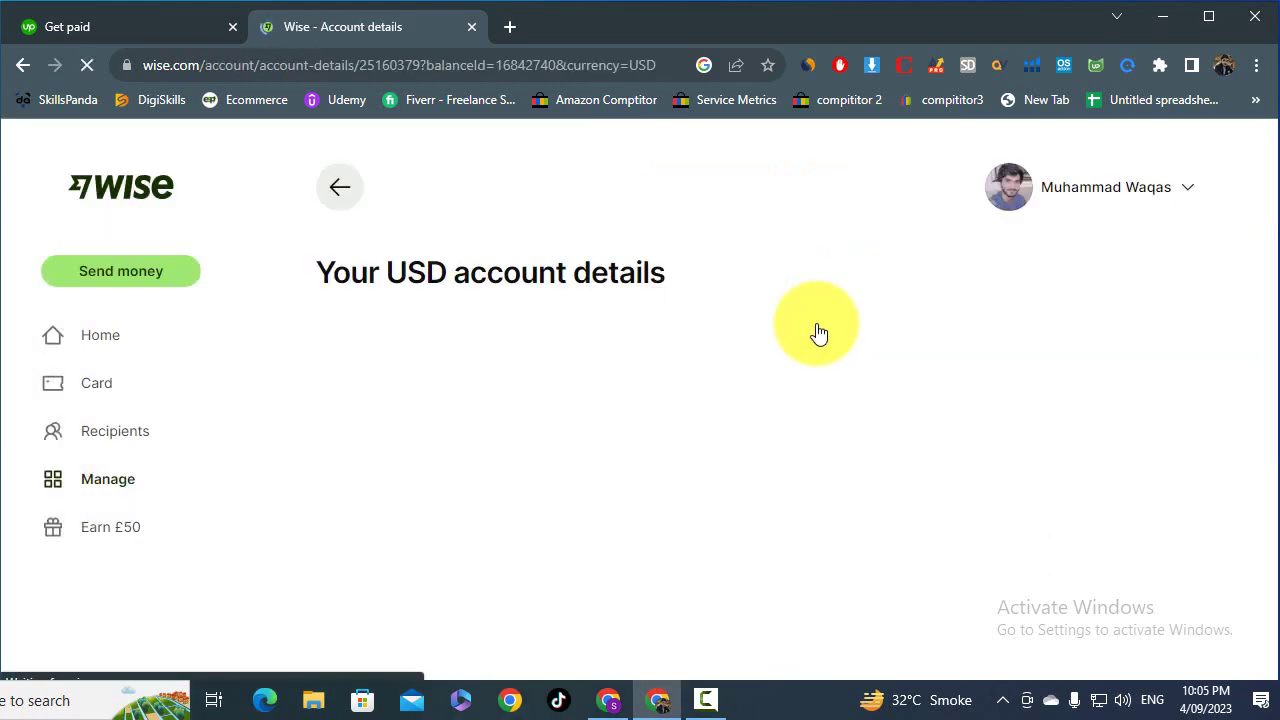
scroll(556, 342, "down", 2)
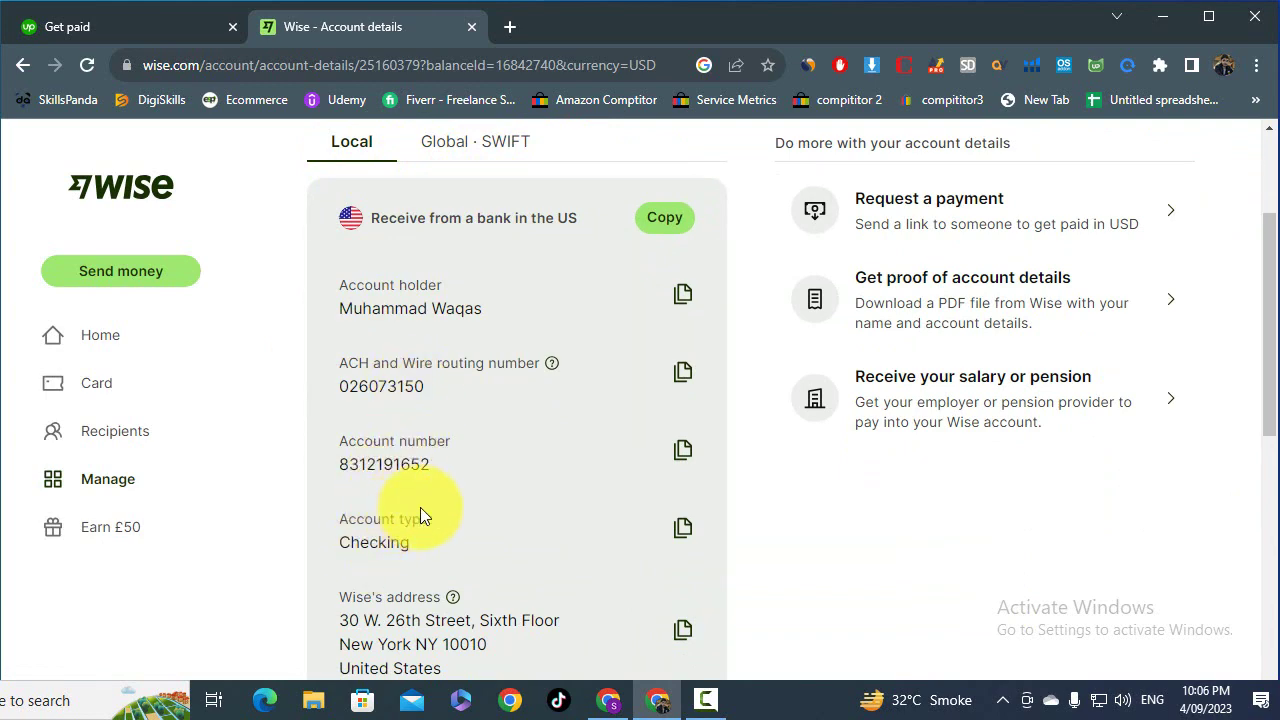
left_click(142, 35)
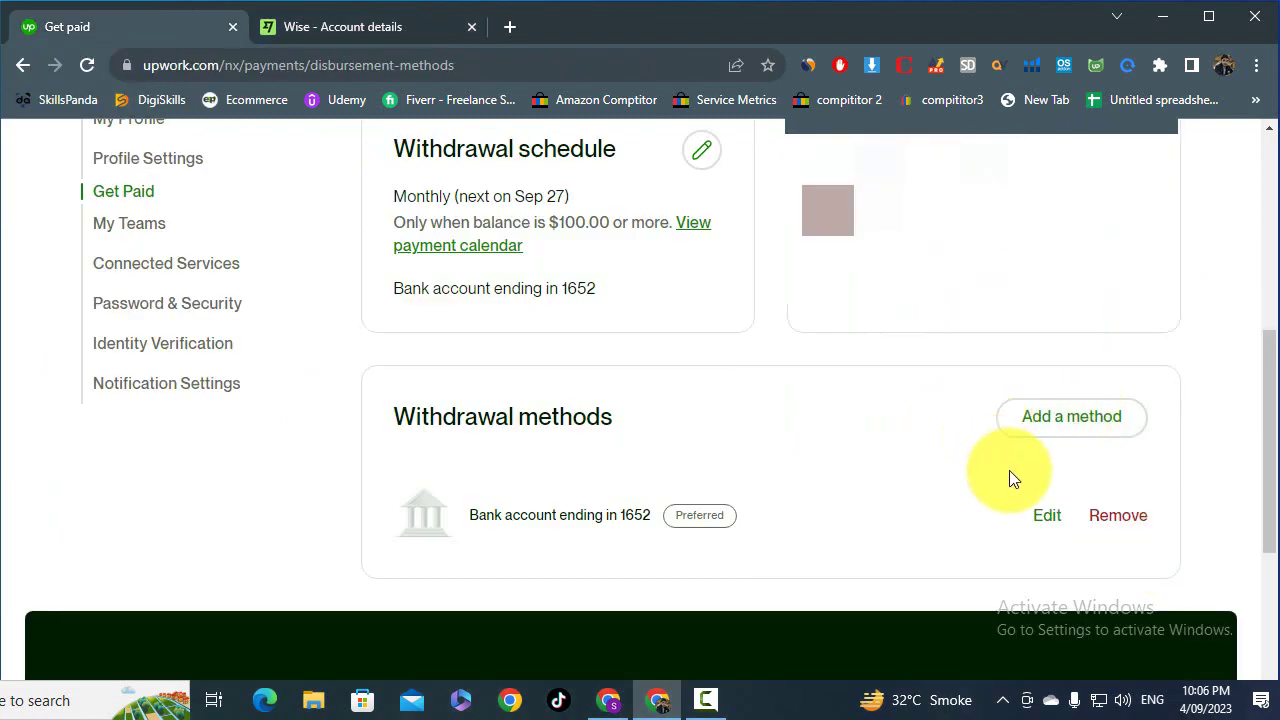
- Open Upwork's Add a withdrawal method options and highlight the PKR $0.99 per-withdrawal fee
left_click(1080, 432)
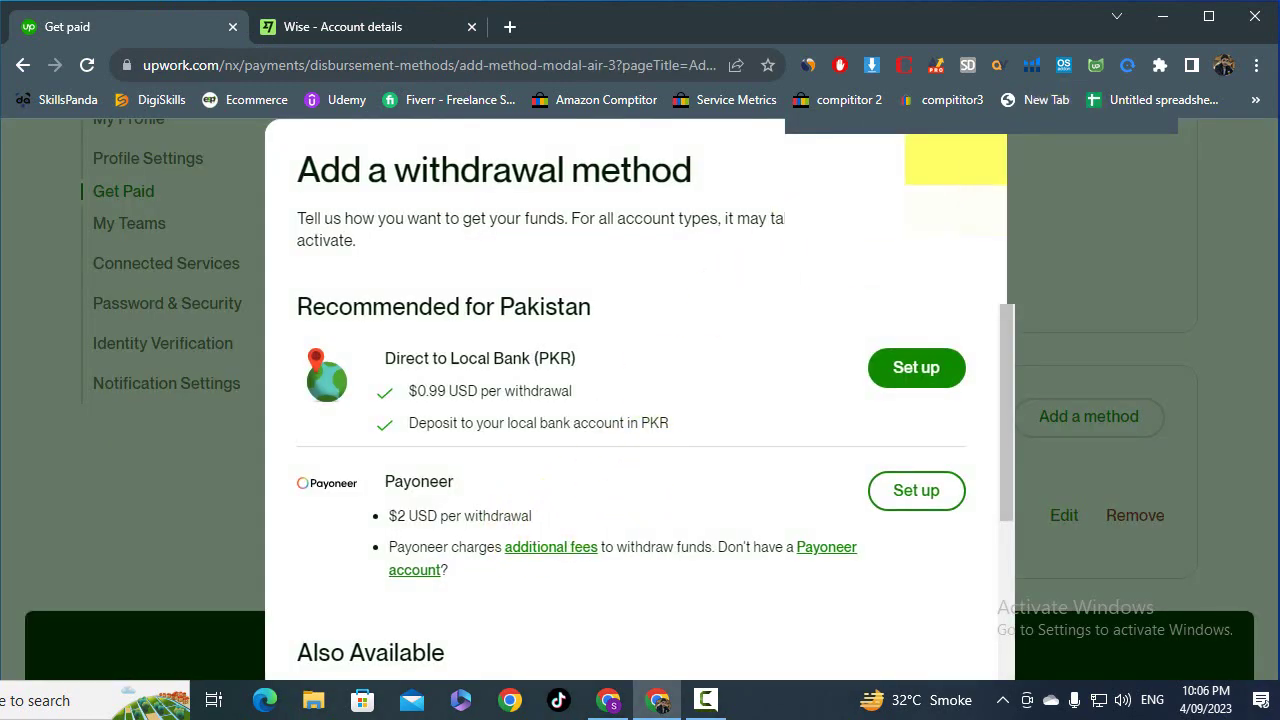
left_click(955, 160)
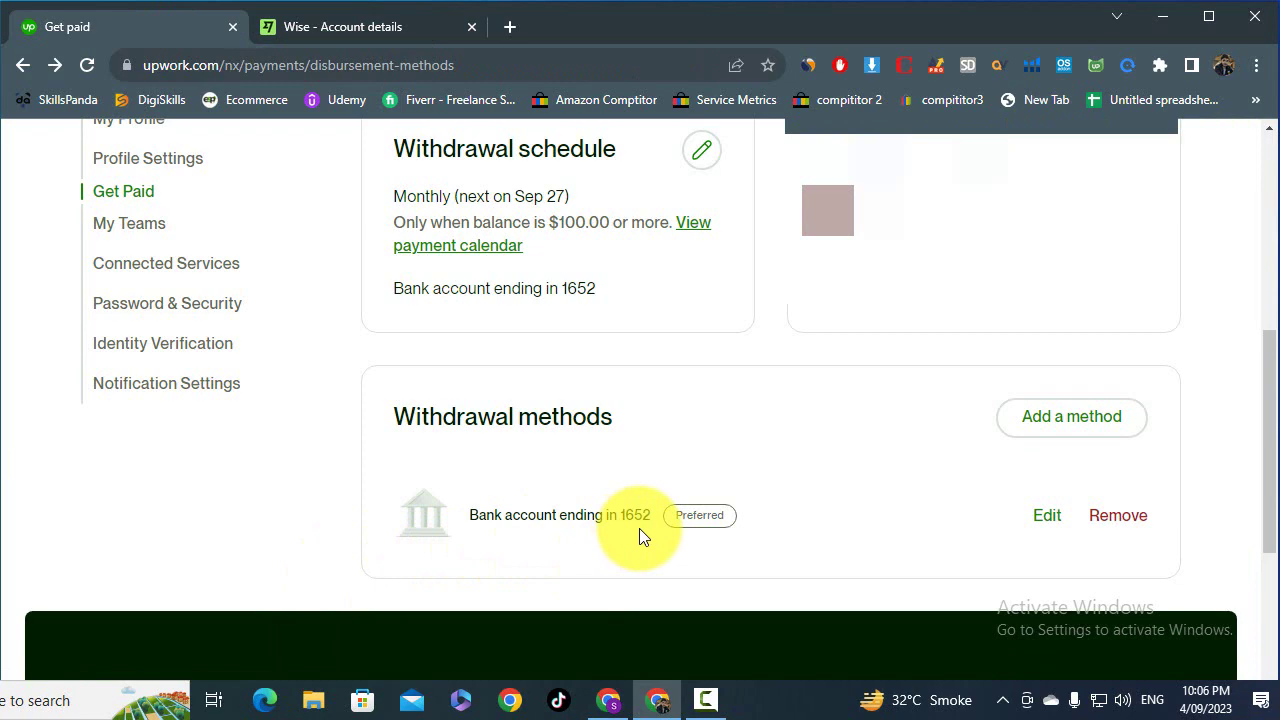
left_click(1073, 430)
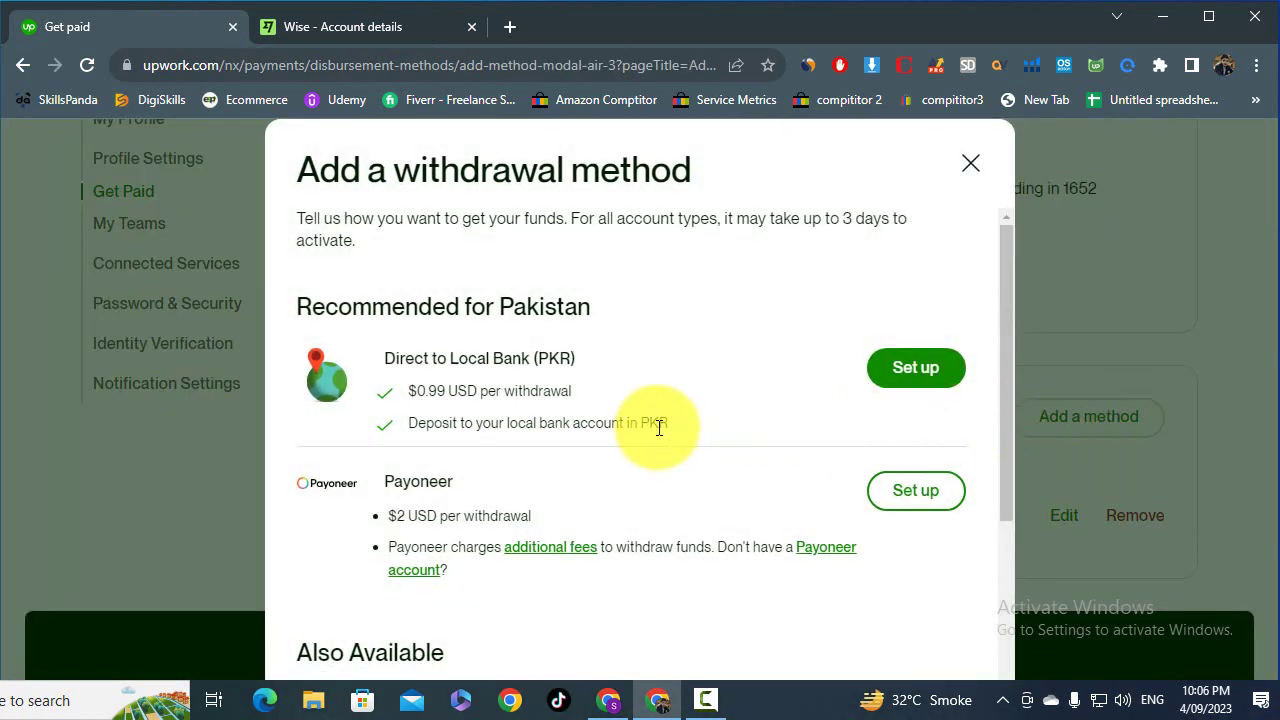
scroll(655, 428, "down", 1)
scroll(654, 427, "up", 1)
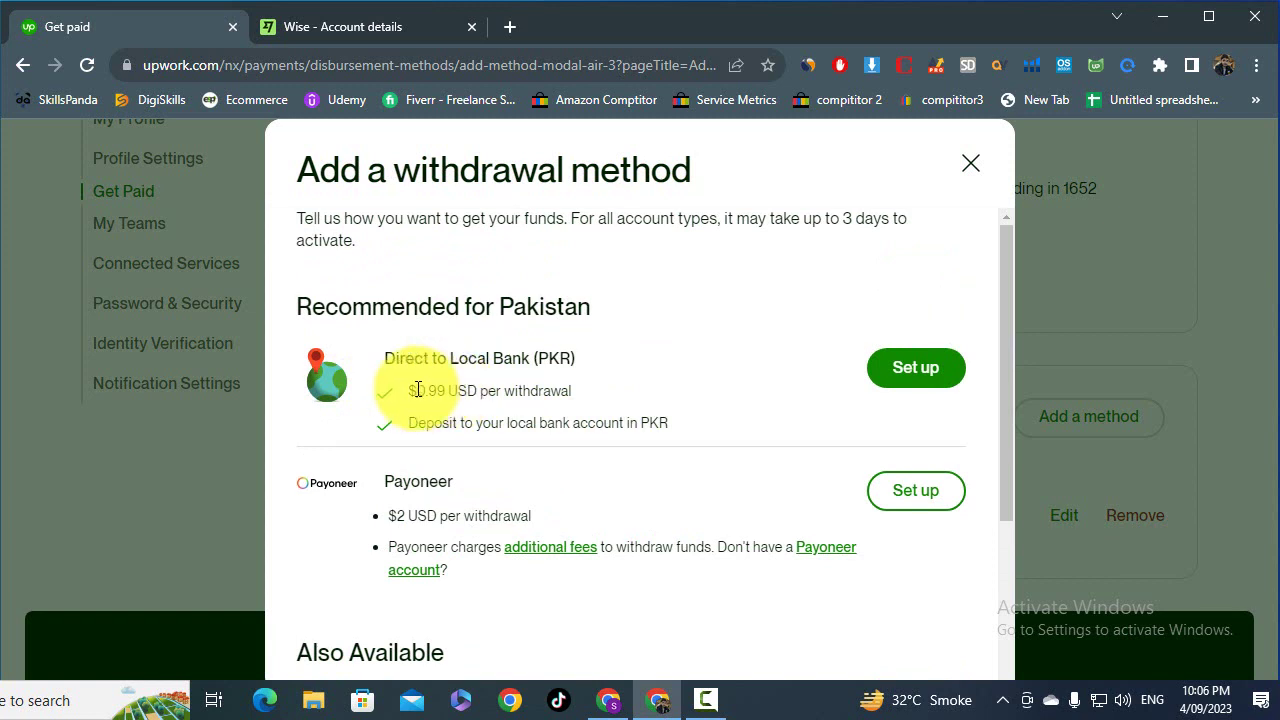
left_click_drag(418, 390, 581, 394)
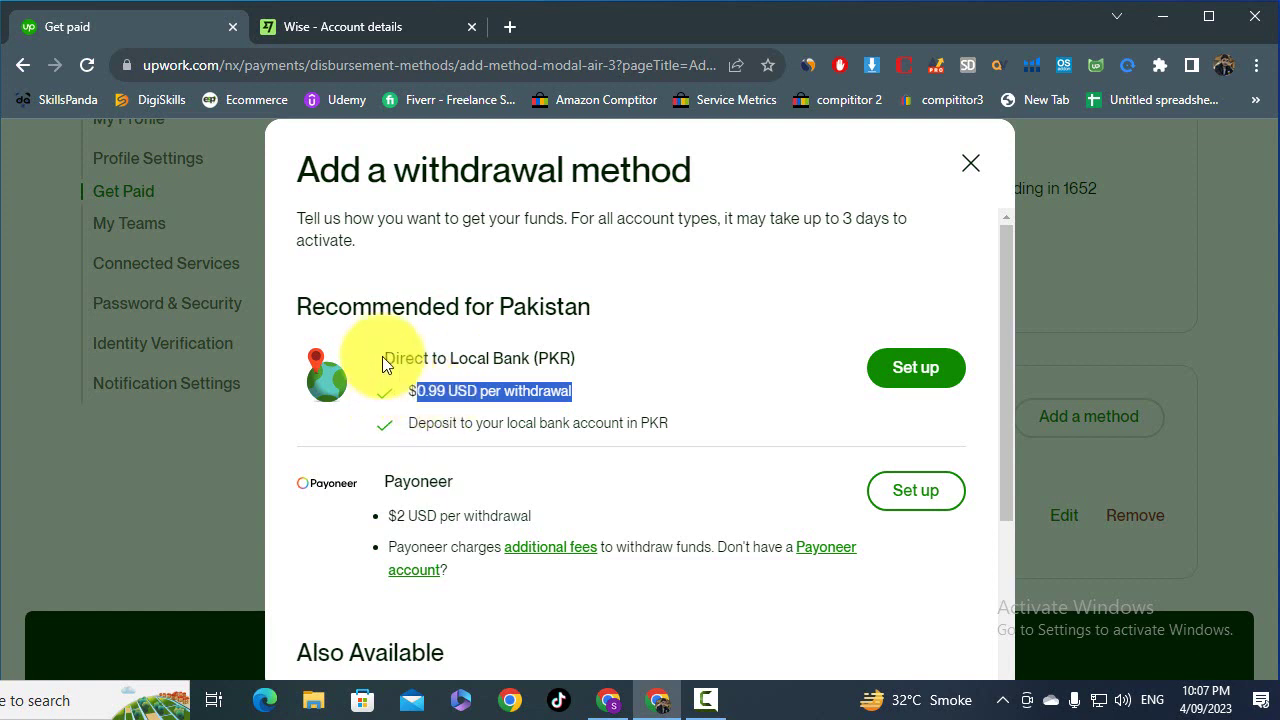
scroll(433, 372, "down", 1)
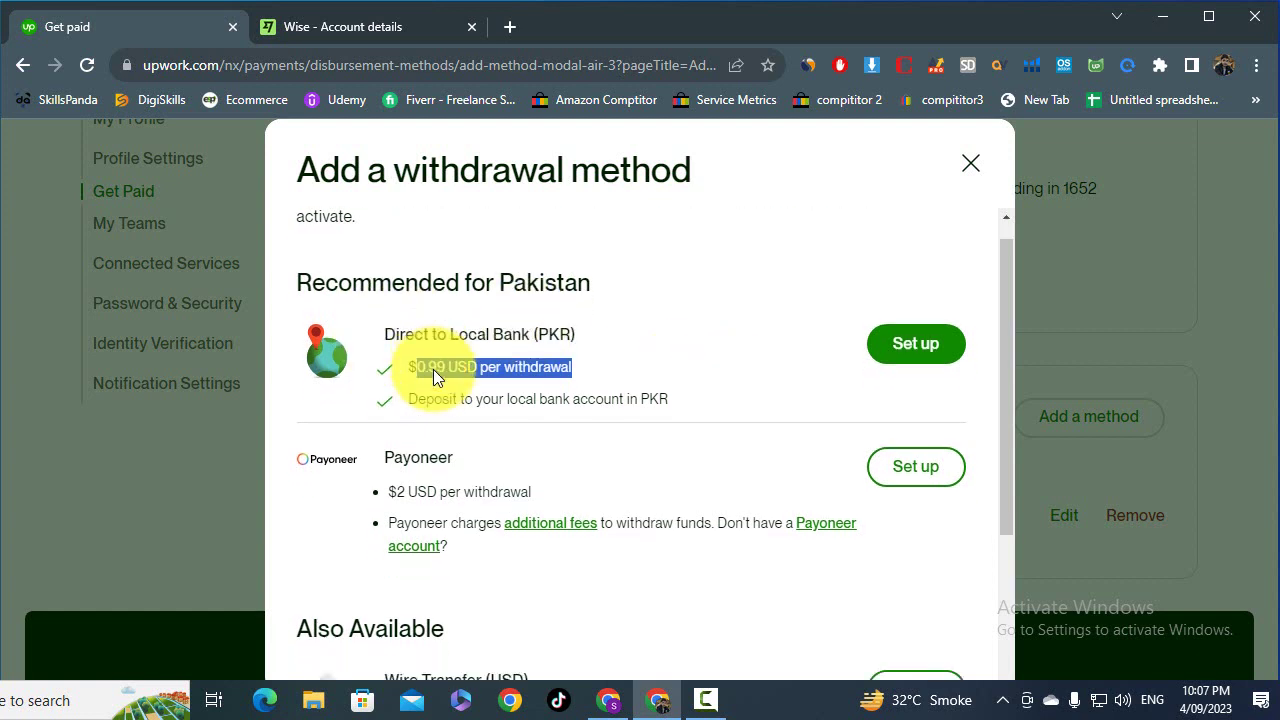
scroll(433, 369, "down", 1)
scroll(414, 372, "down", 1)
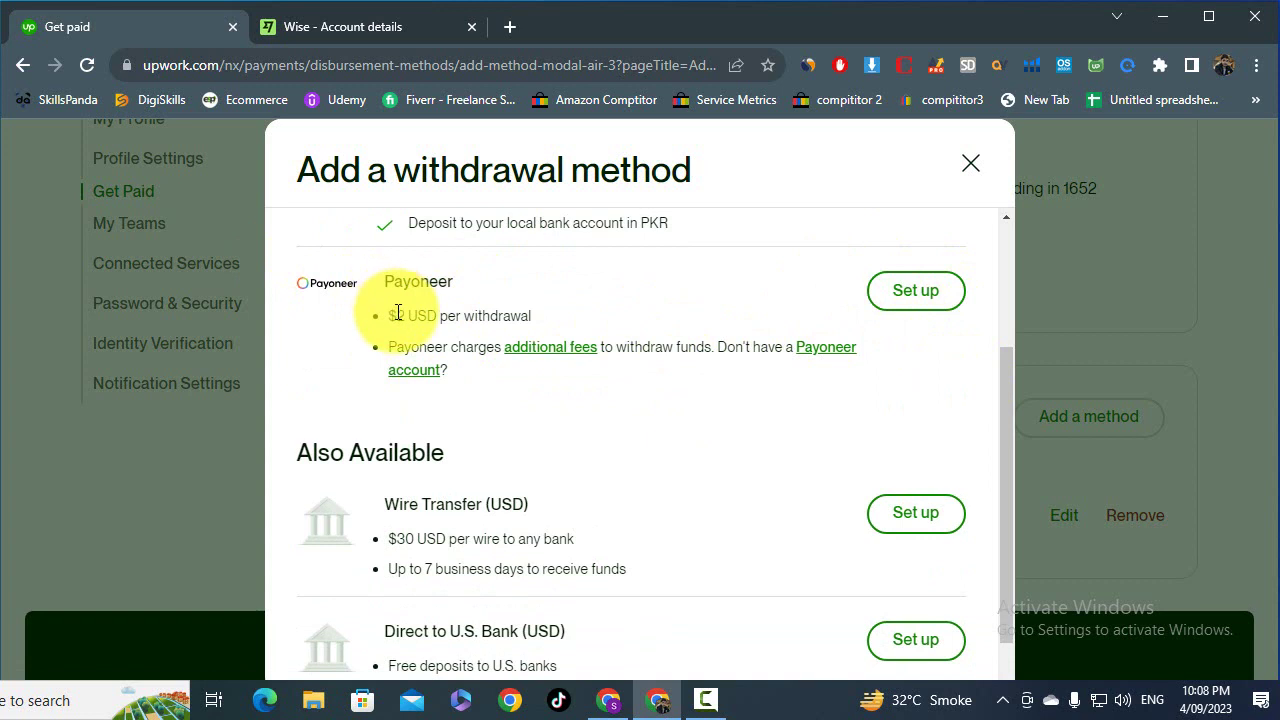
left_click_drag(387, 313, 403, 314)
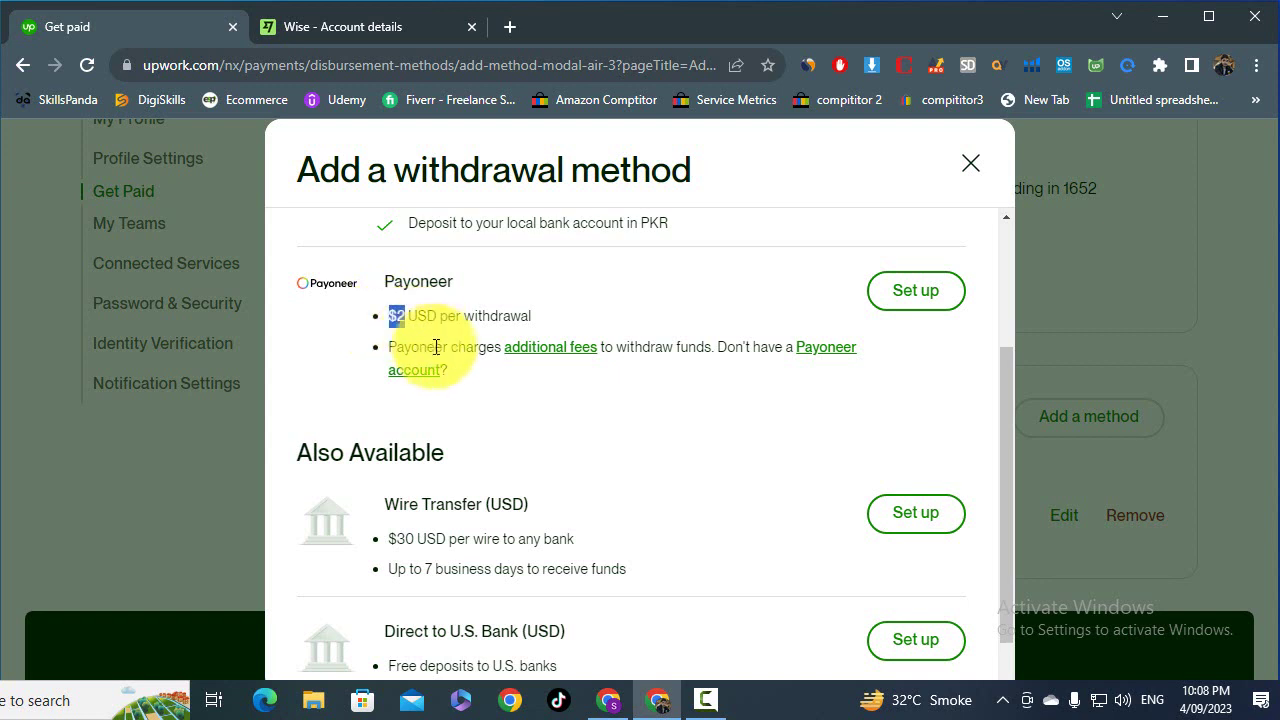
scroll(440, 352, "down", 1)
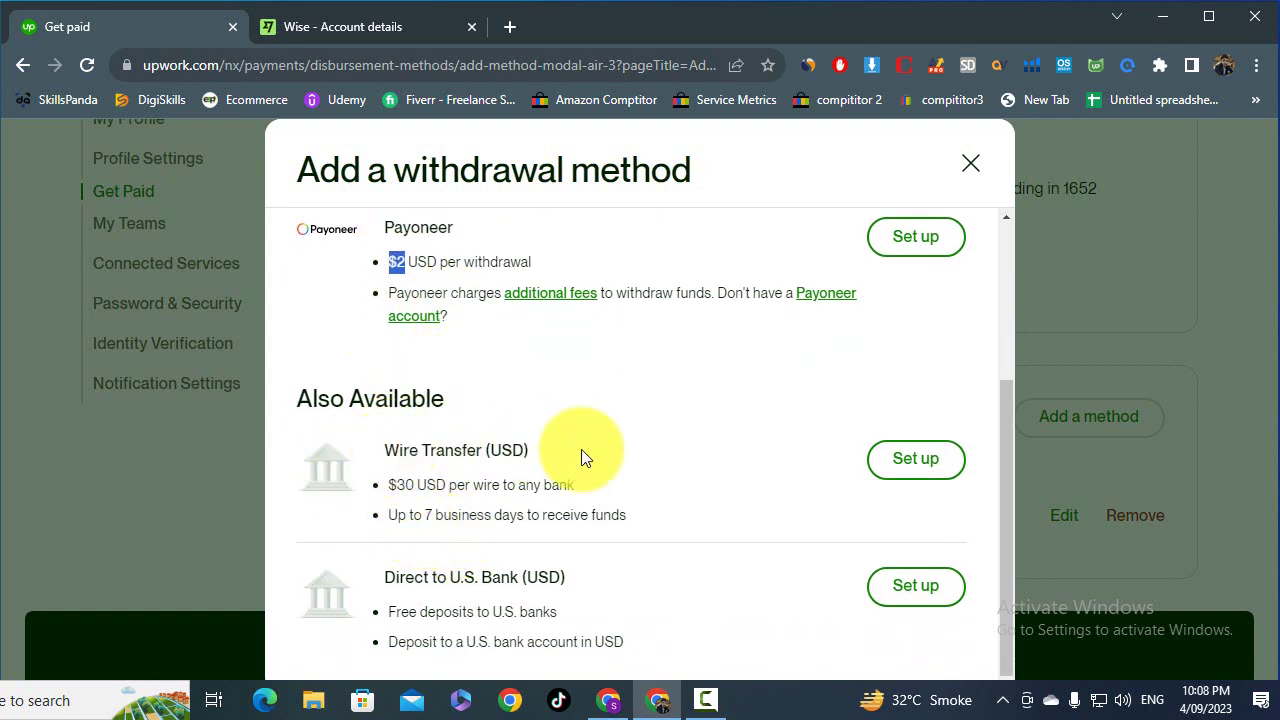
left_click_drag(382, 486, 581, 493)
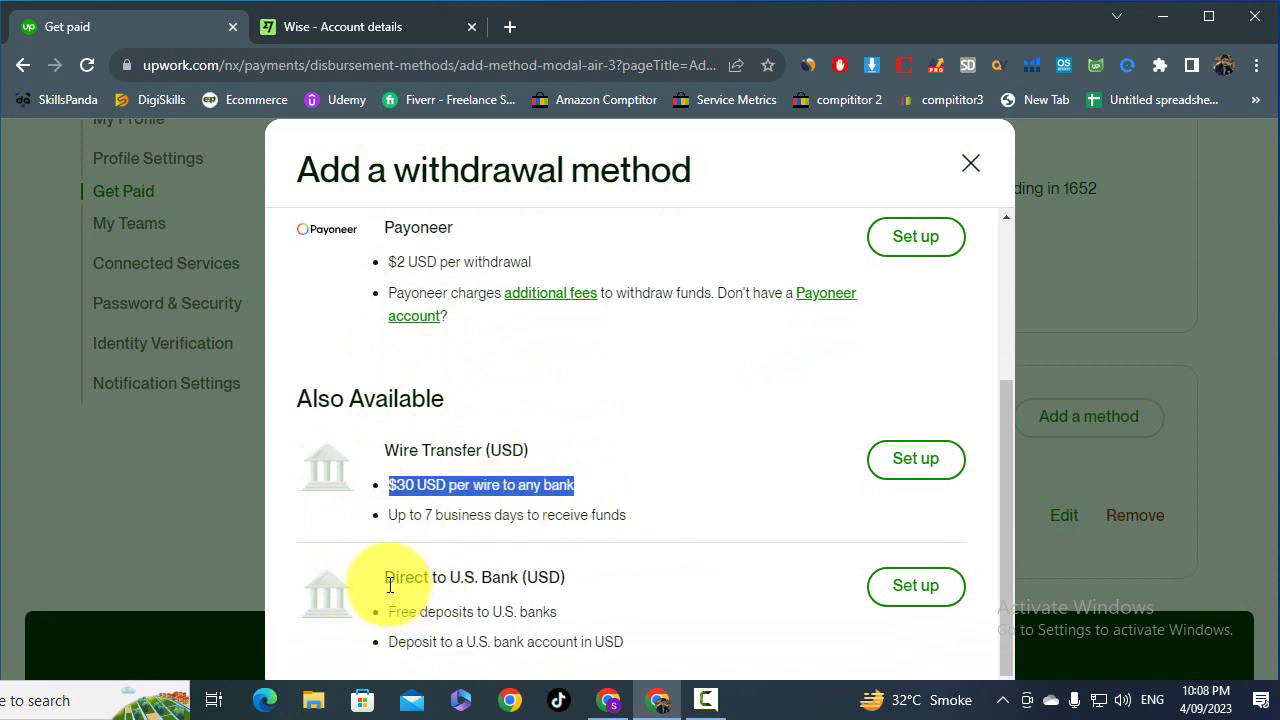
left_click_drag(390, 585, 540, 598)
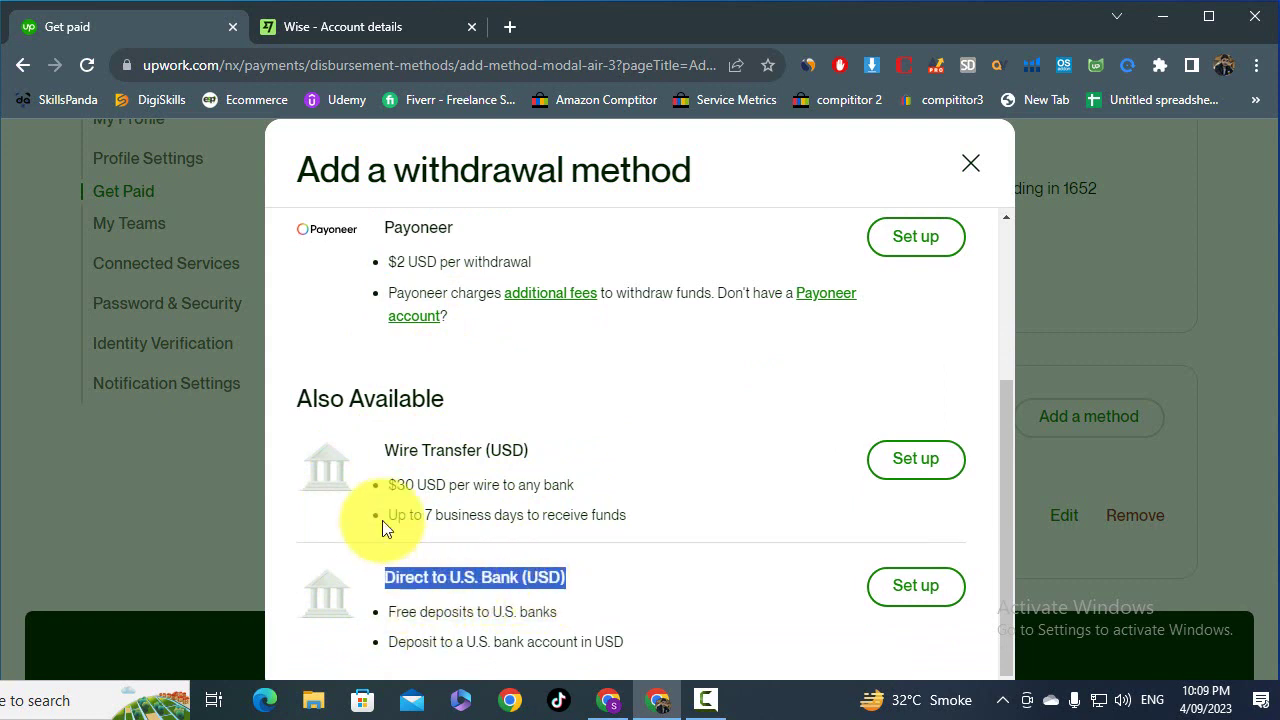
left_click(305, 29)
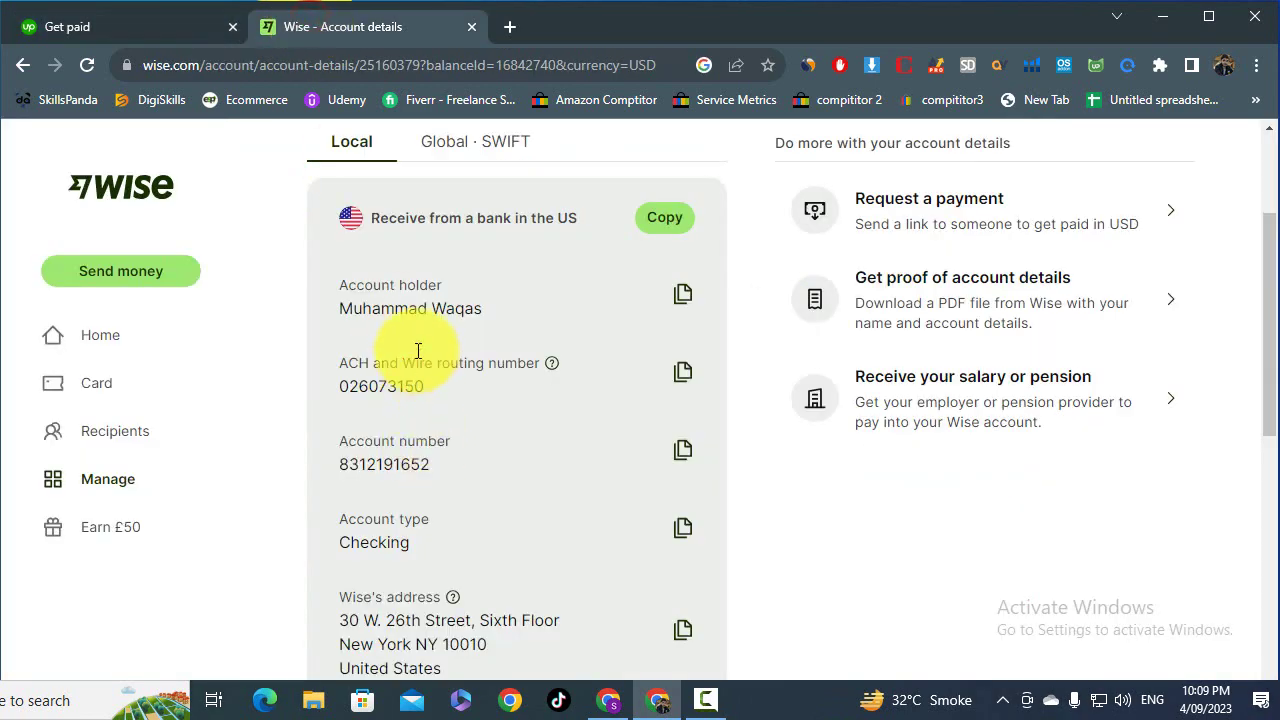
scroll(412, 336, "down", 1)
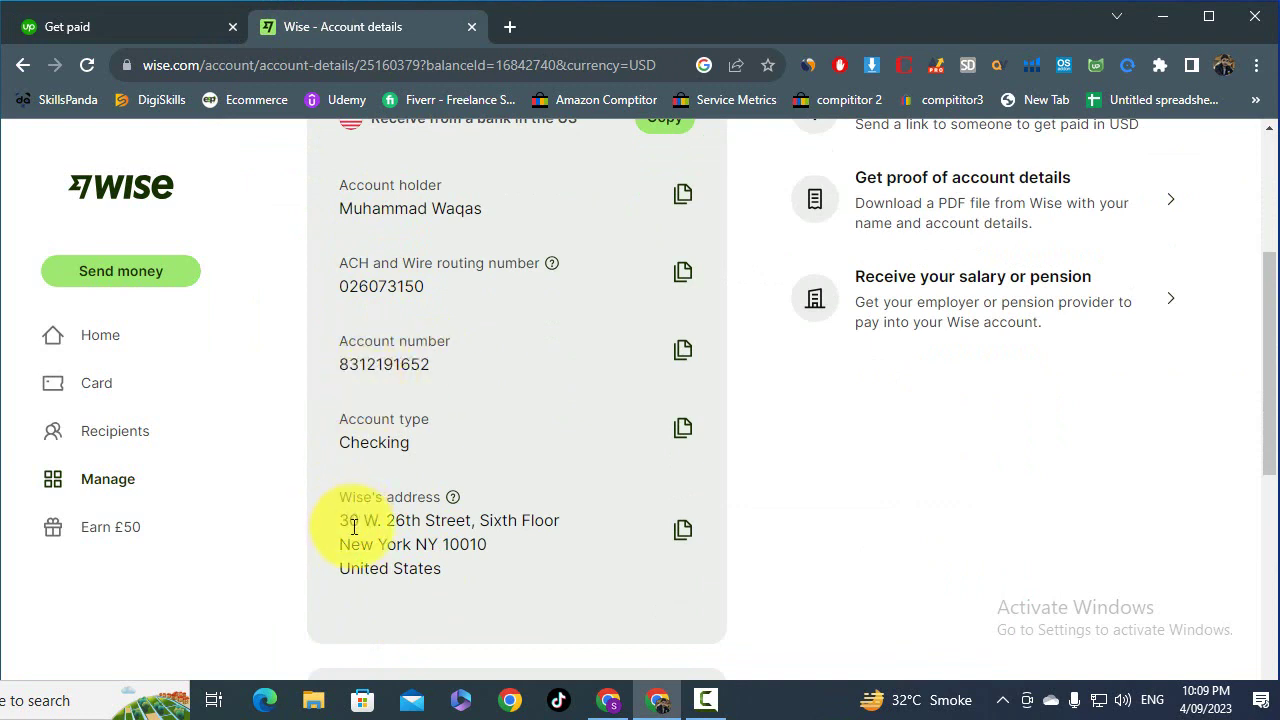
left_click_drag(341, 521, 466, 540)
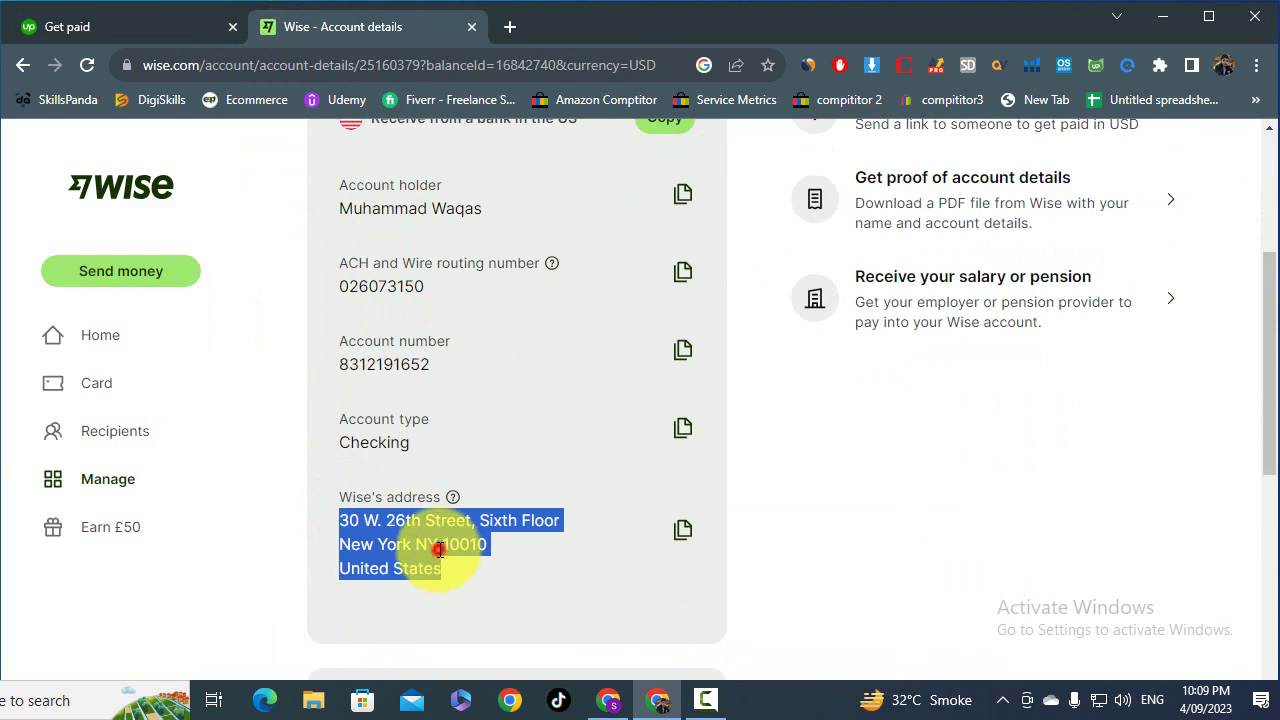
left_click(440, 550)
left_click(173, 32)
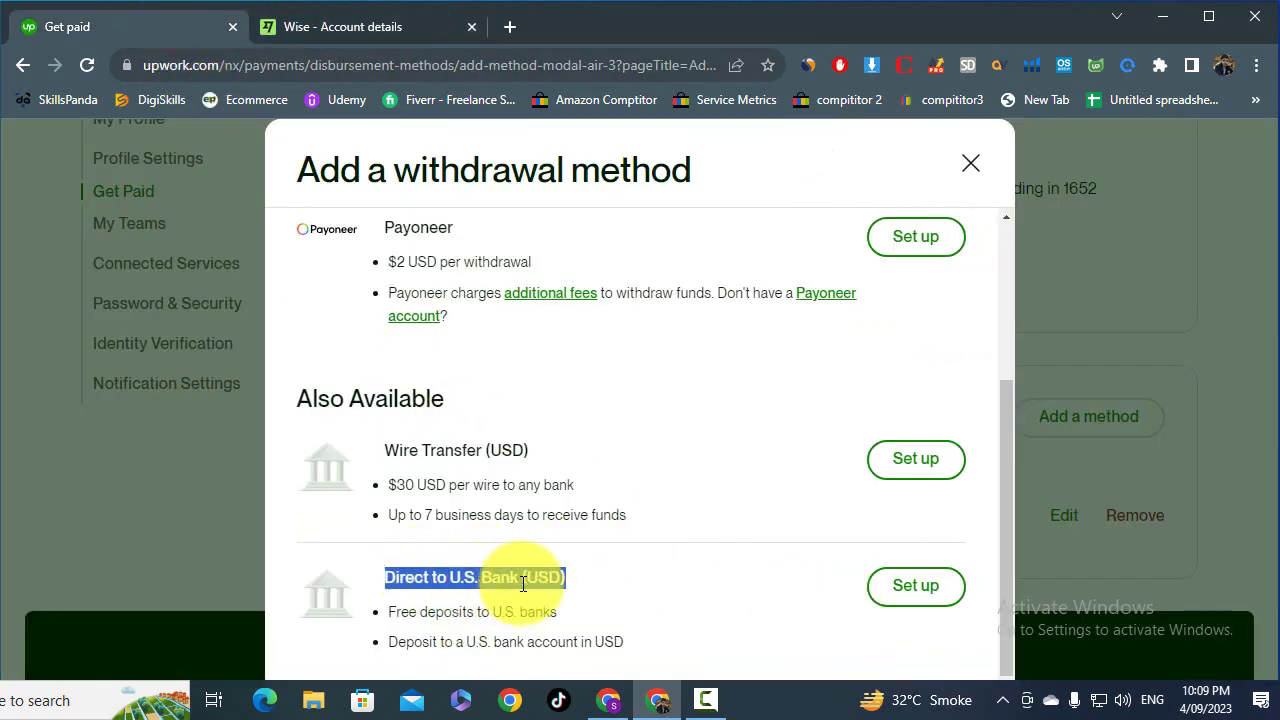
- Start the Direct to U.S. Bank (USD) setup form, then view Wise's USD account details
left_click(948, 598)
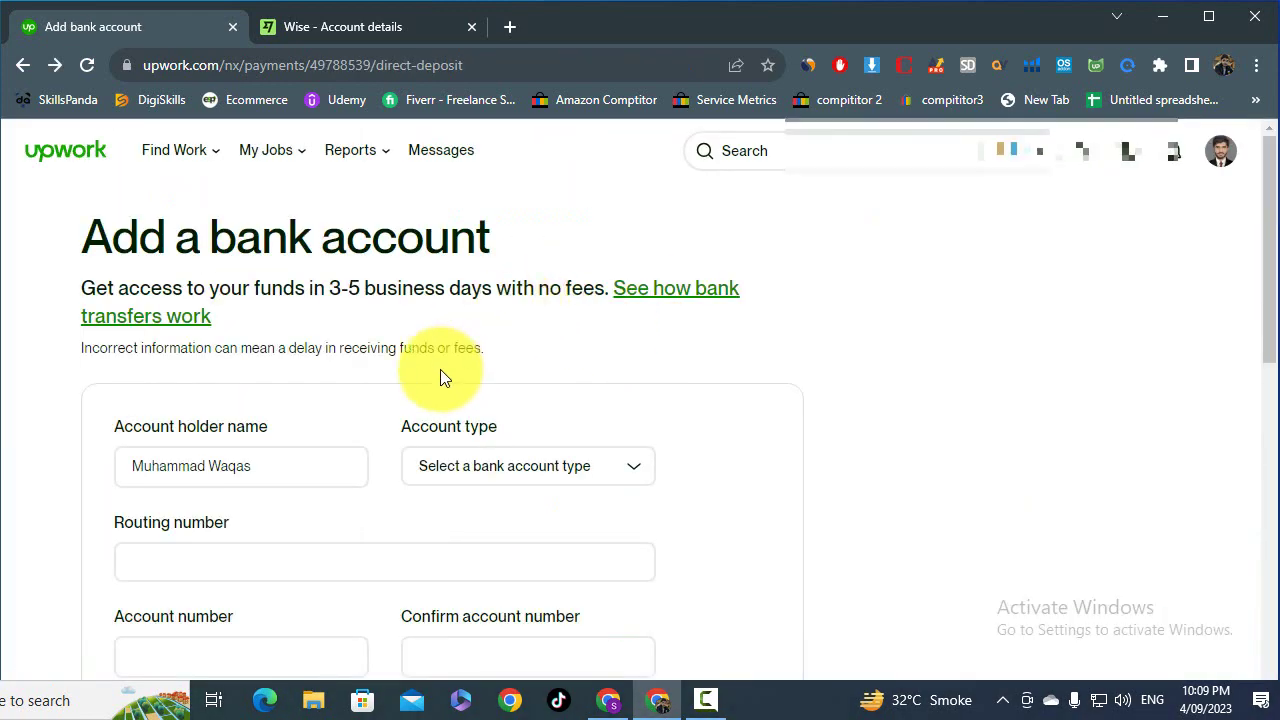
scroll(436, 380, "down", 1)
scroll(414, 350, "up", 2)
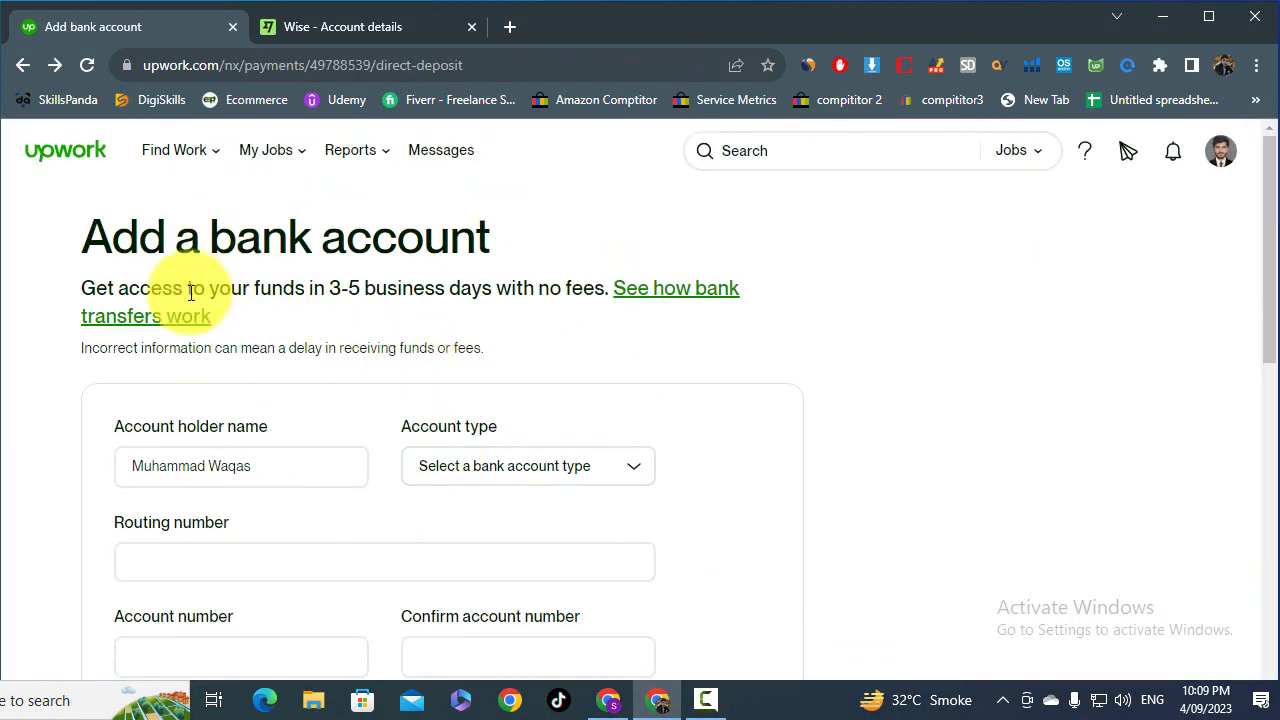
scroll(188, 292, "down", 1)
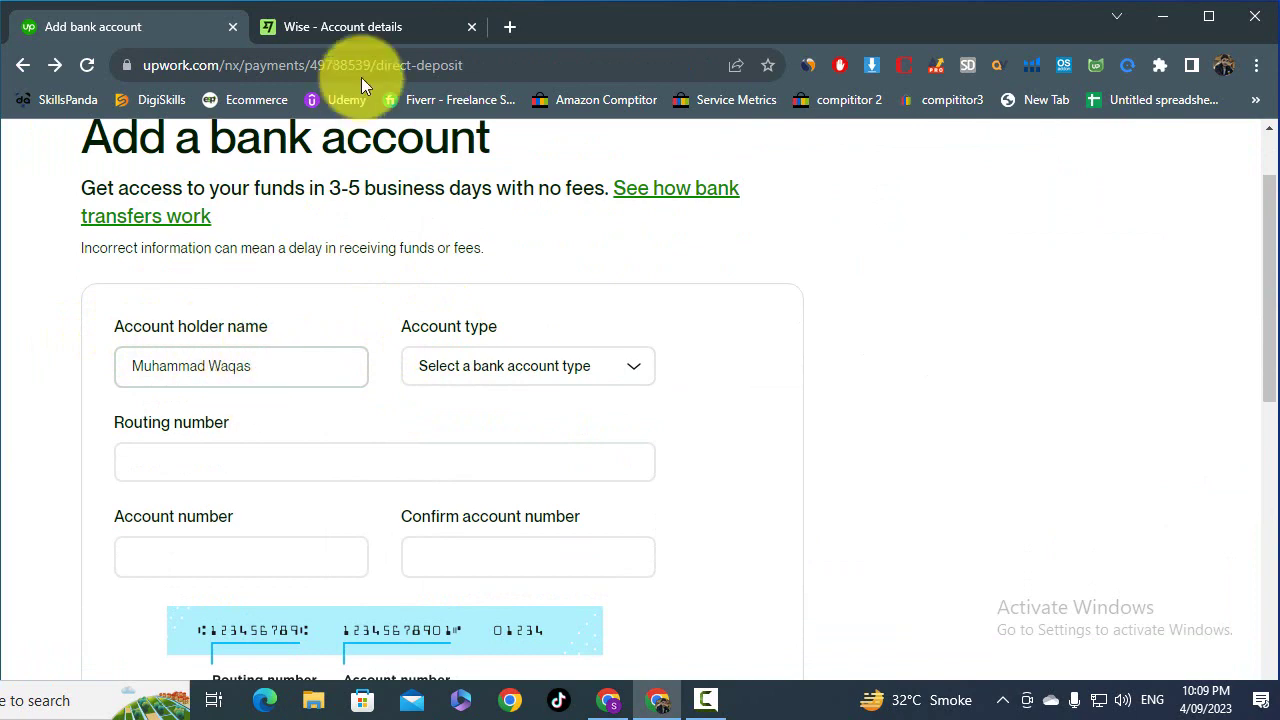
left_click(358, 31)
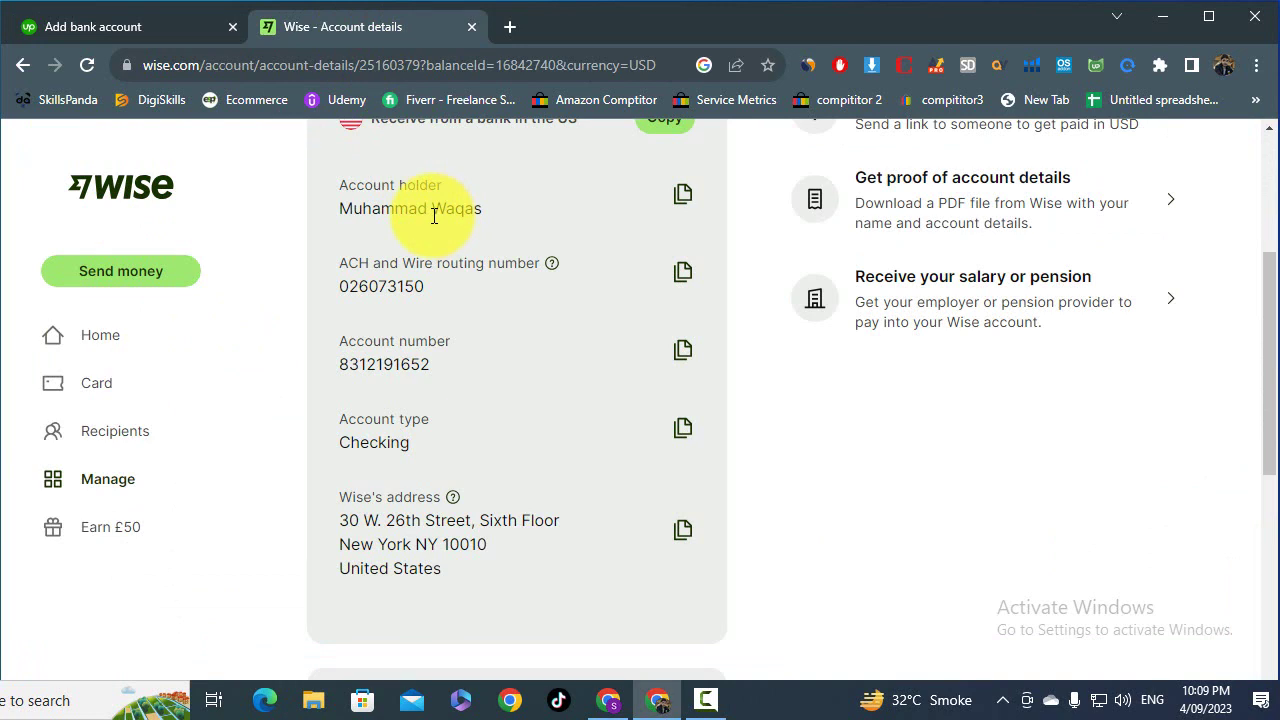
left_click(145, 22)
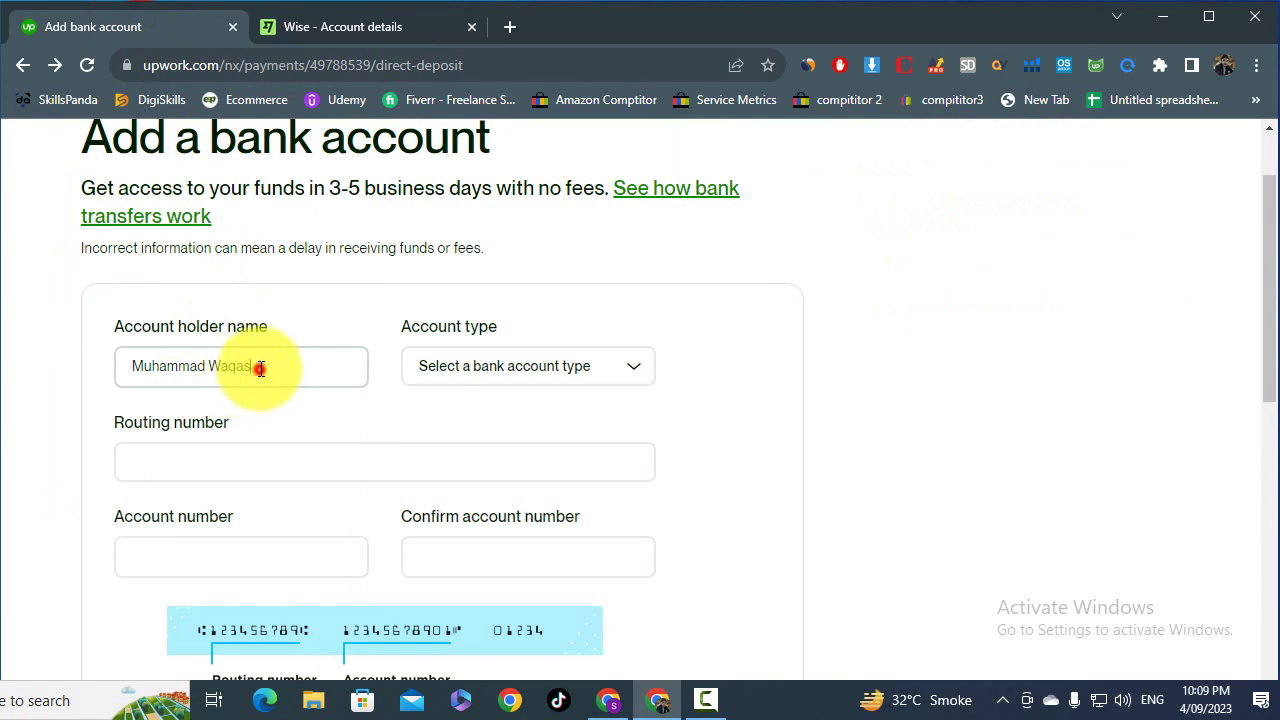
left_click_drag(257, 366, 126, 368)
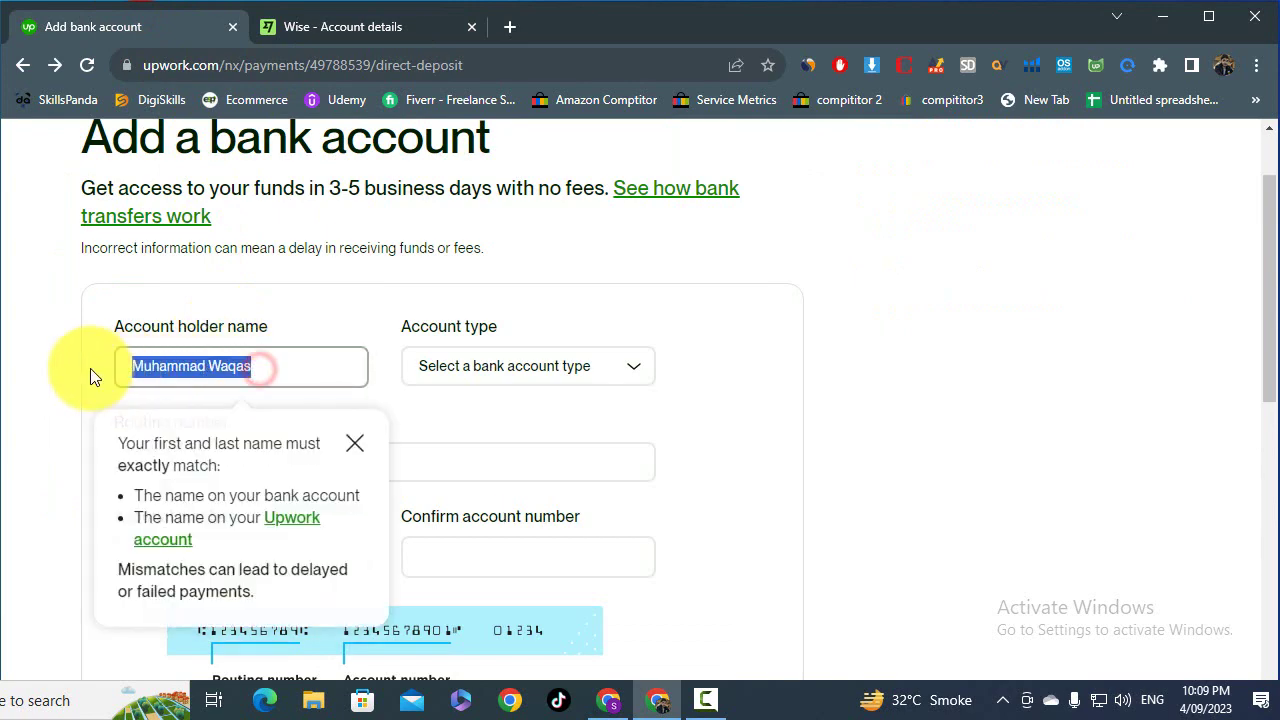
left_click(355, 441)
left_click(344, 30)
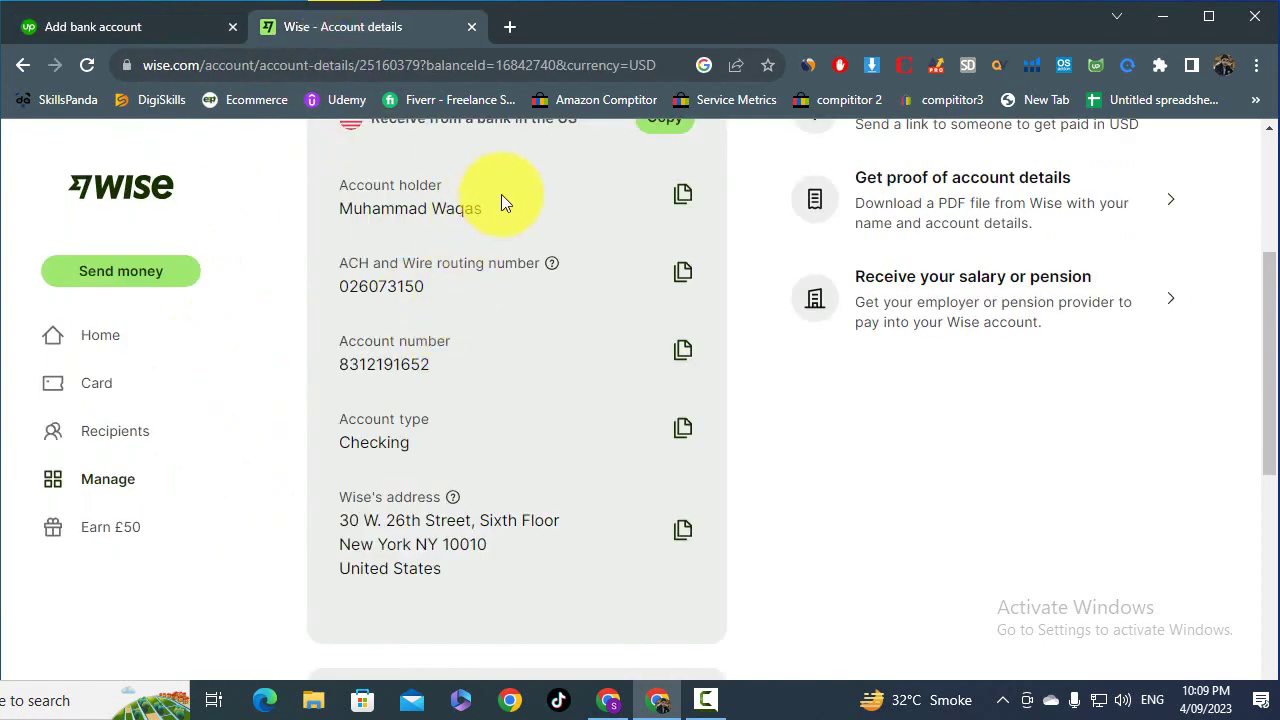
left_click_drag(503, 208, 337, 210)
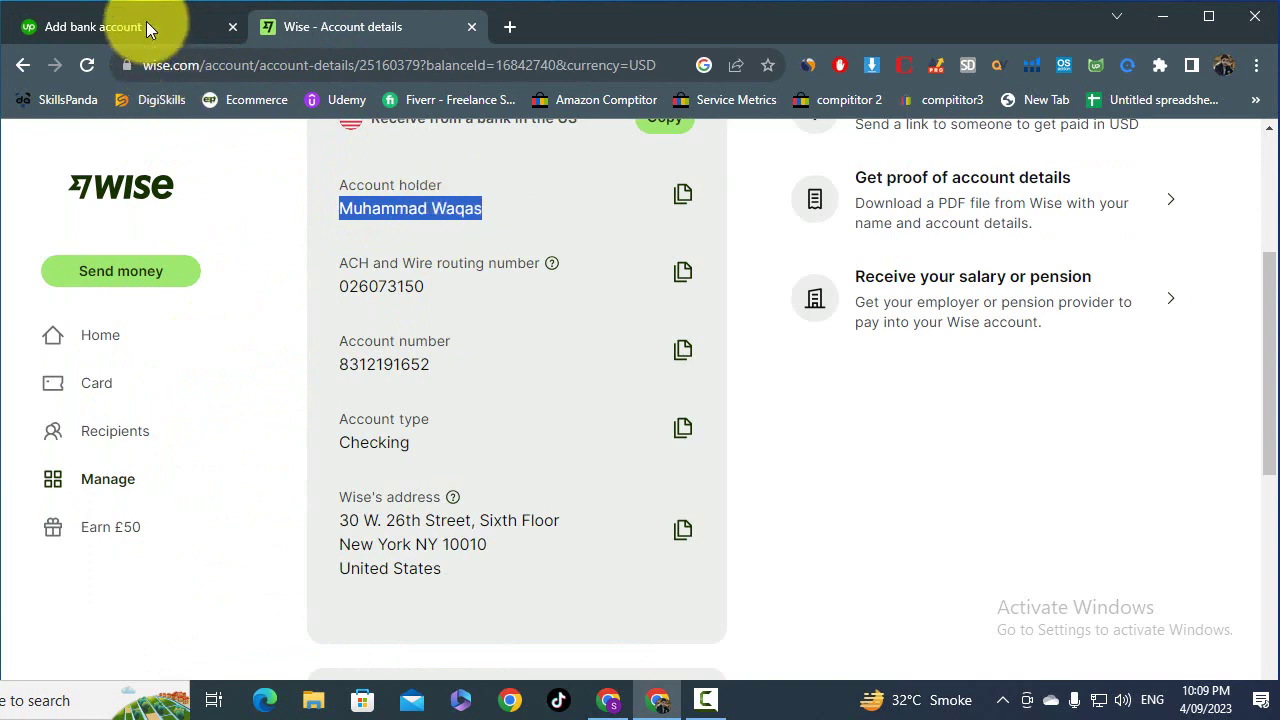
left_click(118, 27)
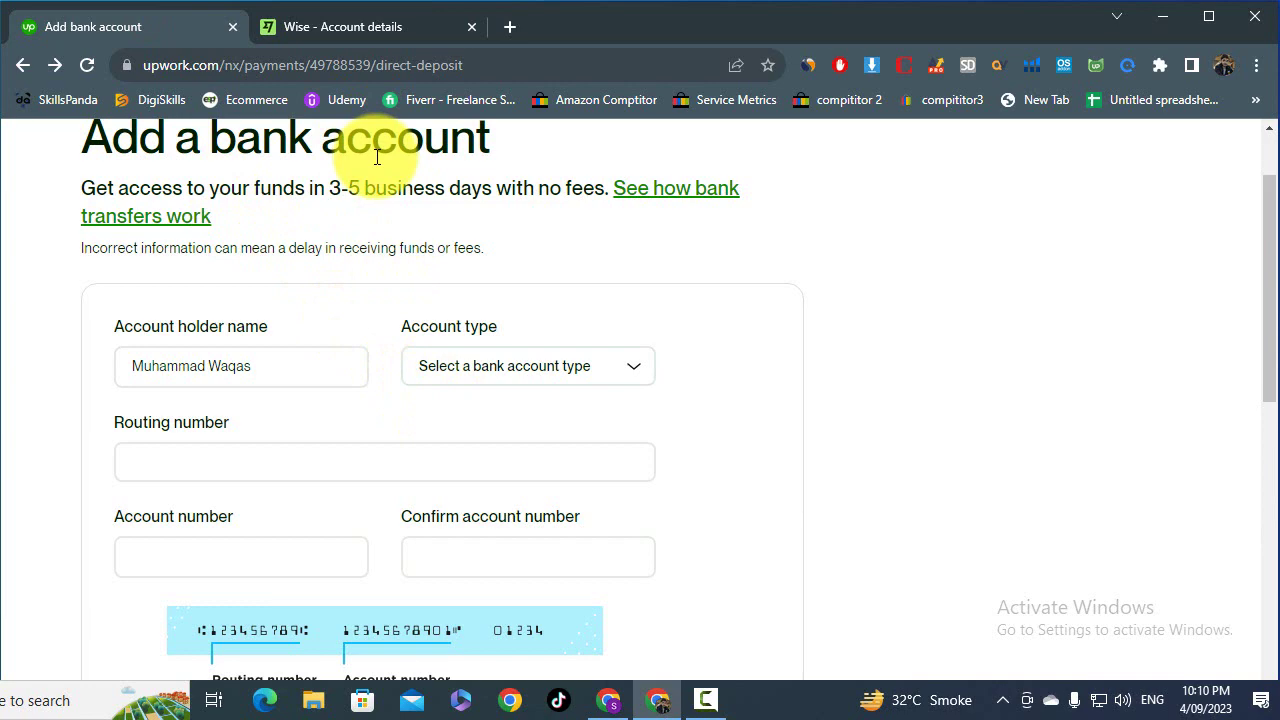
- Recheck Wise's details, then highlight the Account type label on Upwork's bank form
left_click(385, 27)
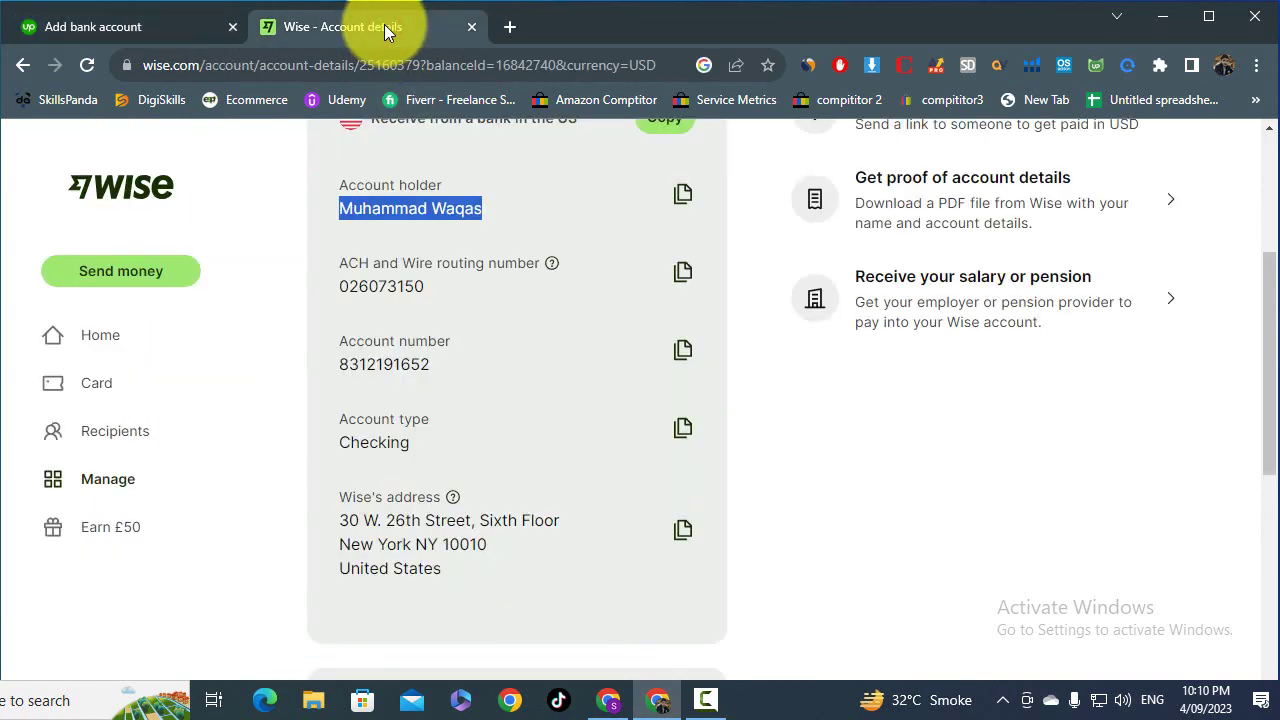
mouse_move(129, 24)
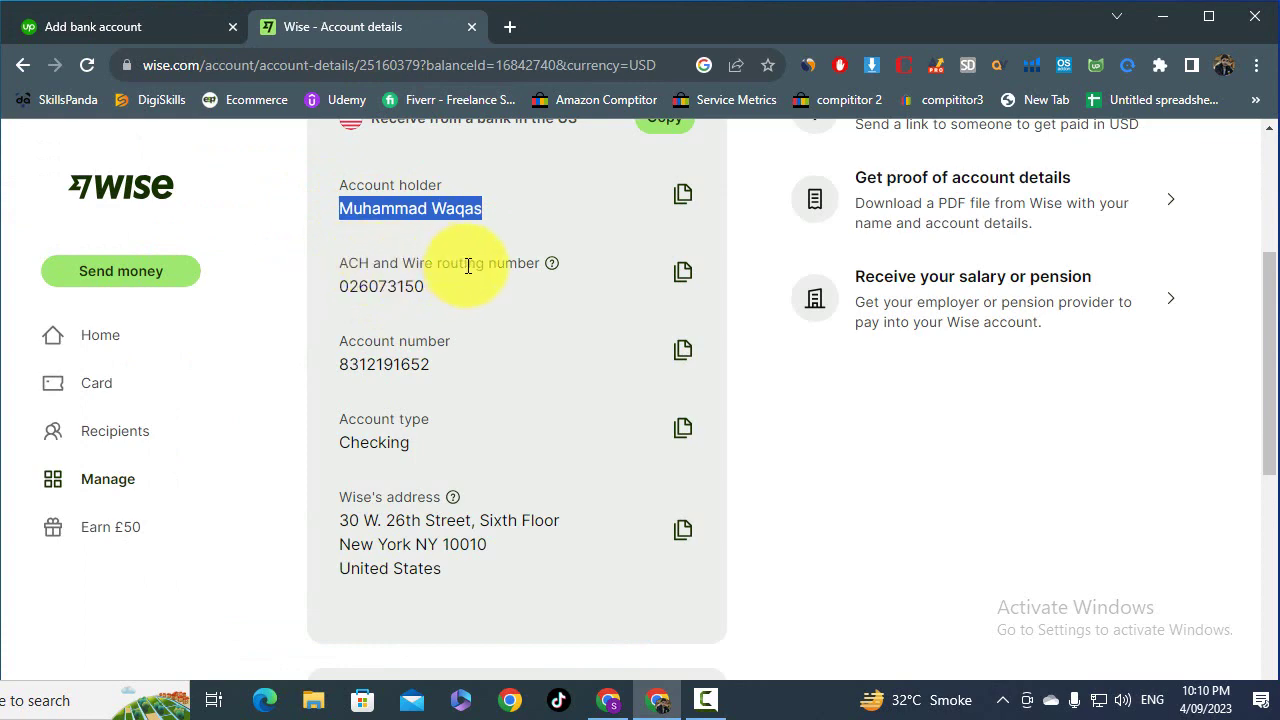
left_click(112, 25)
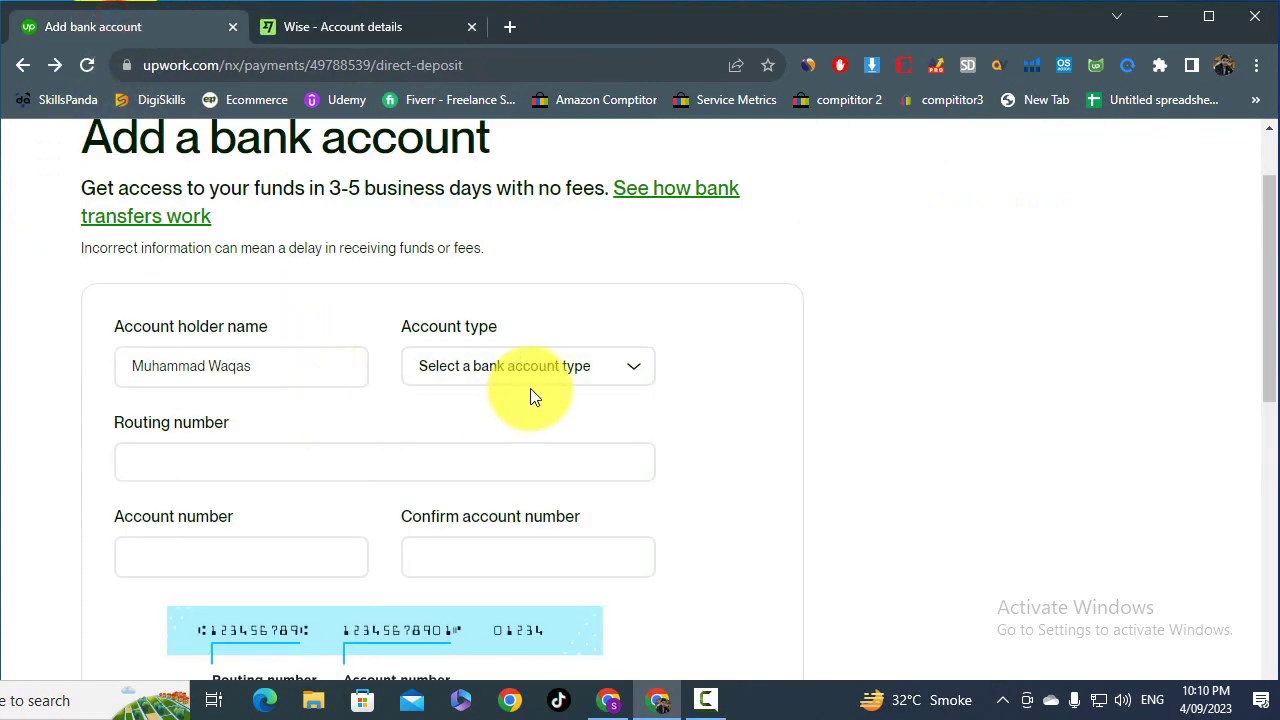
left_click_drag(405, 329, 490, 326)
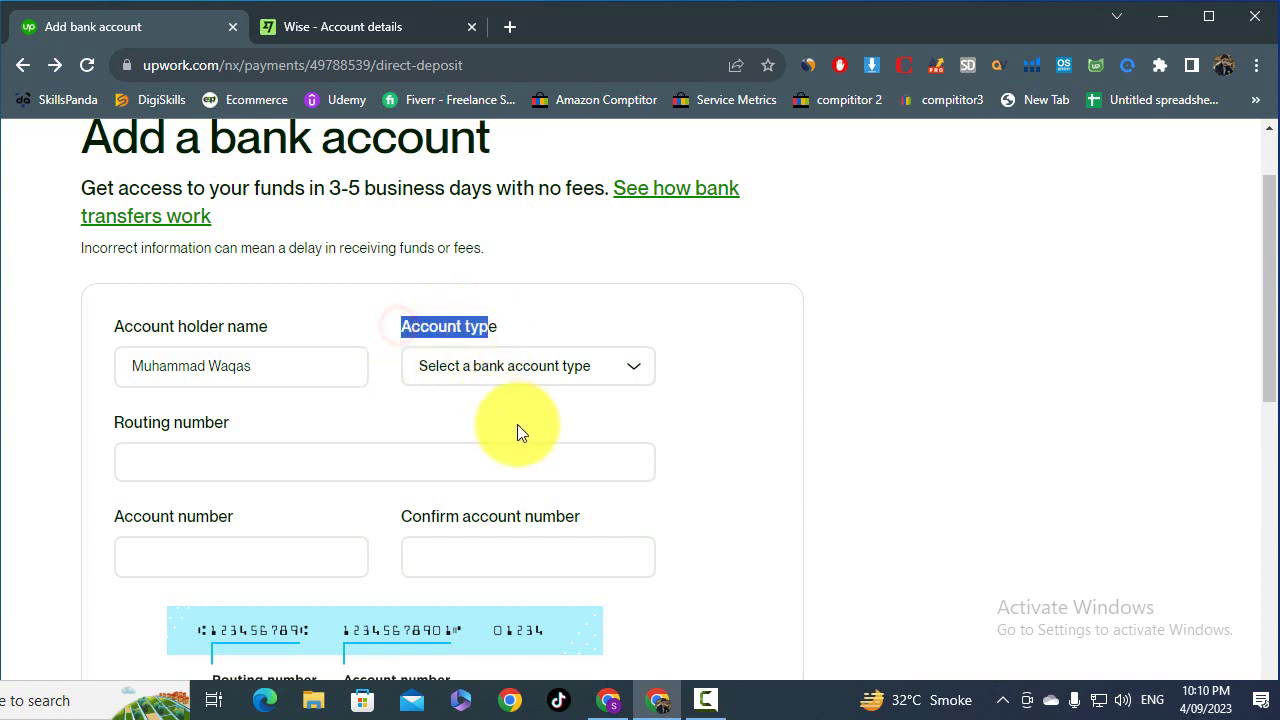
- Set the account type to Individual checking, matching Wise's Checking account type
left_click(495, 366)
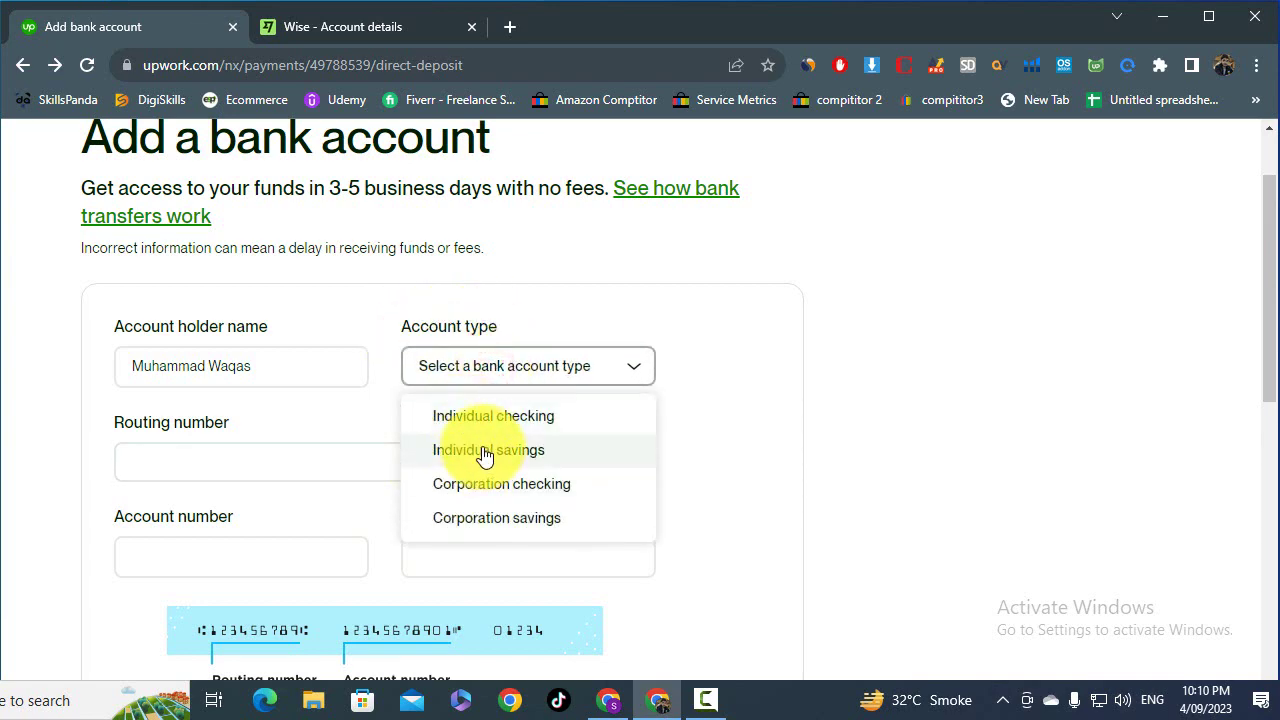
left_click(486, 416)
left_click(373, 30)
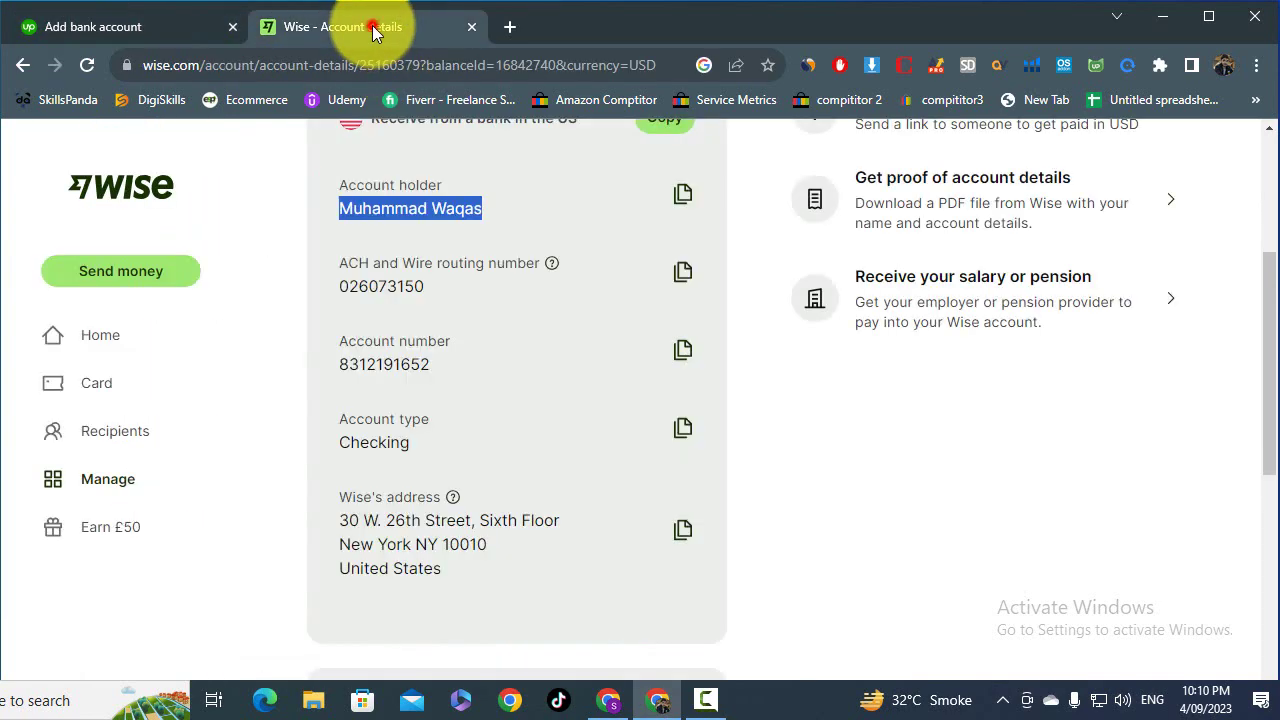
left_click_drag(333, 437, 417, 447)
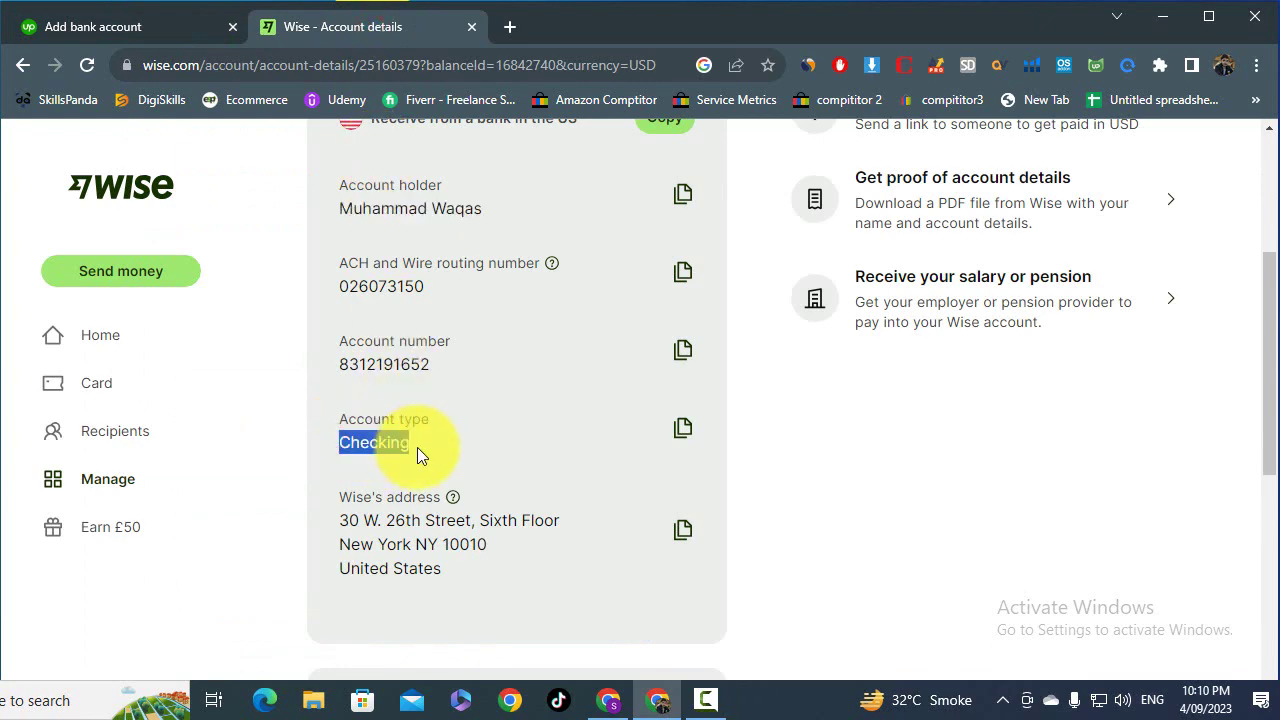
left_click(192, 20)
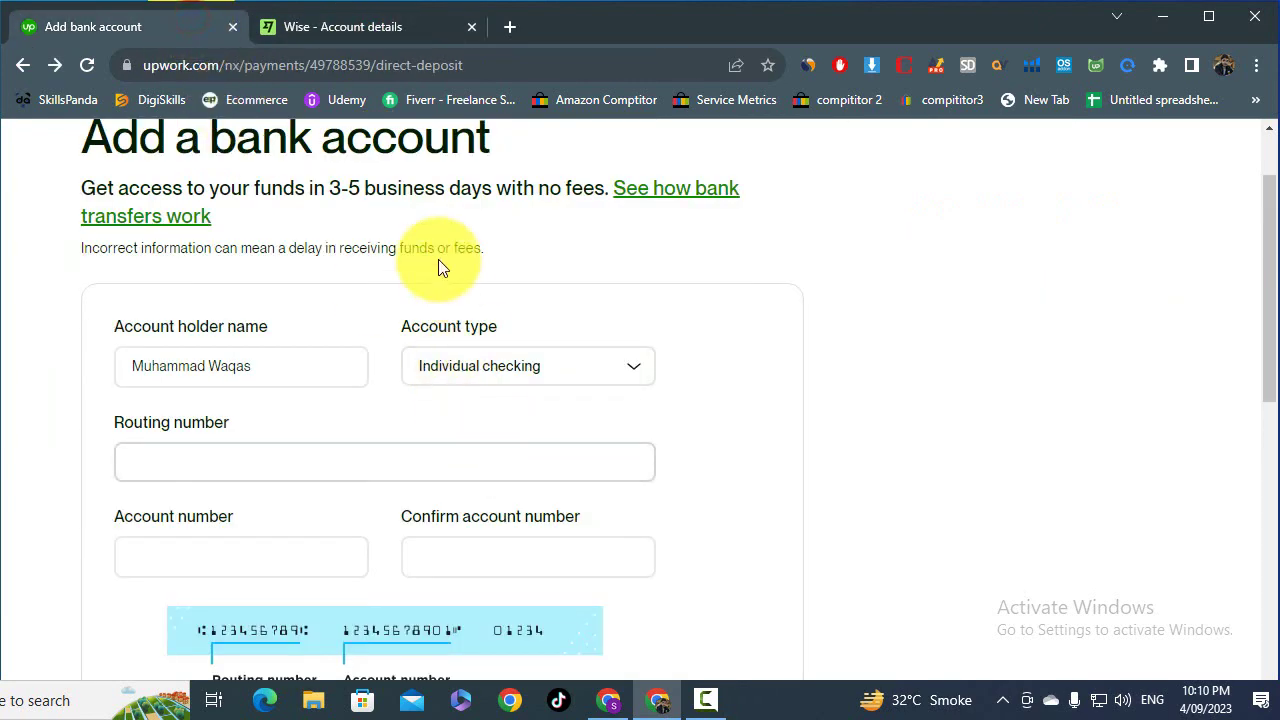
- Highlight the Routing number label on Upwork's form and bring up Wise's details
left_click(421, 27)
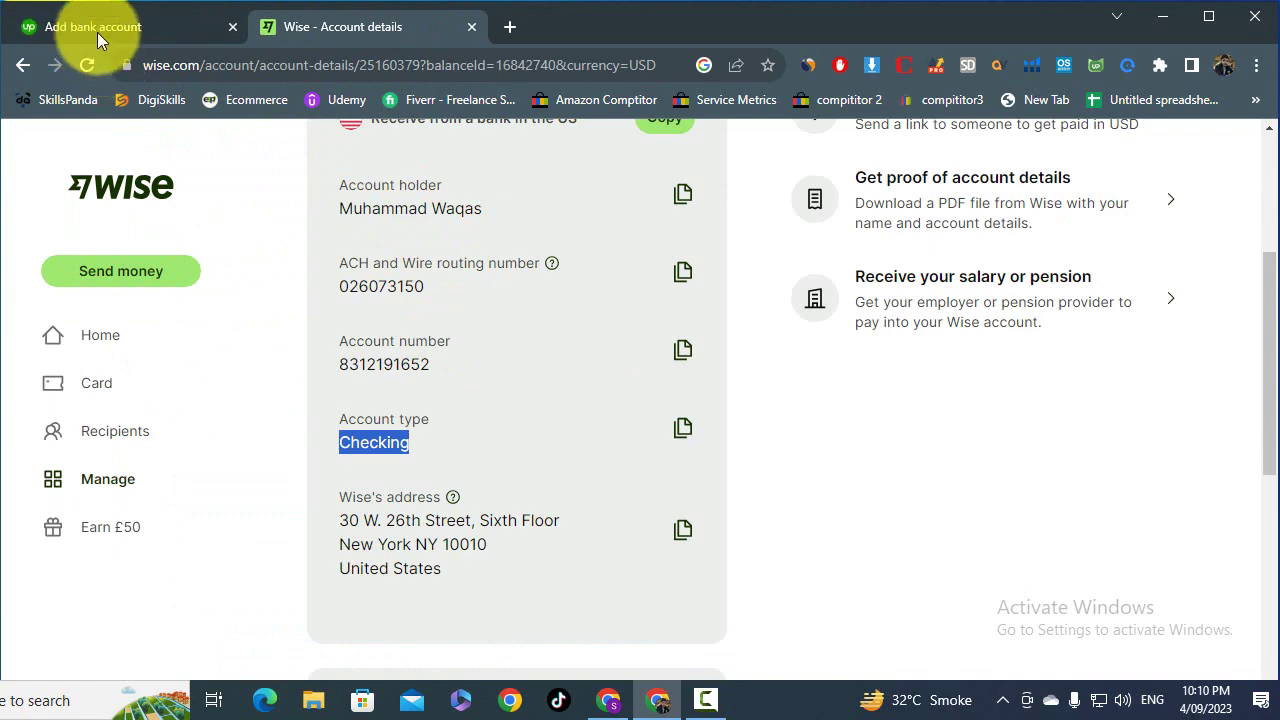
left_click(96, 30)
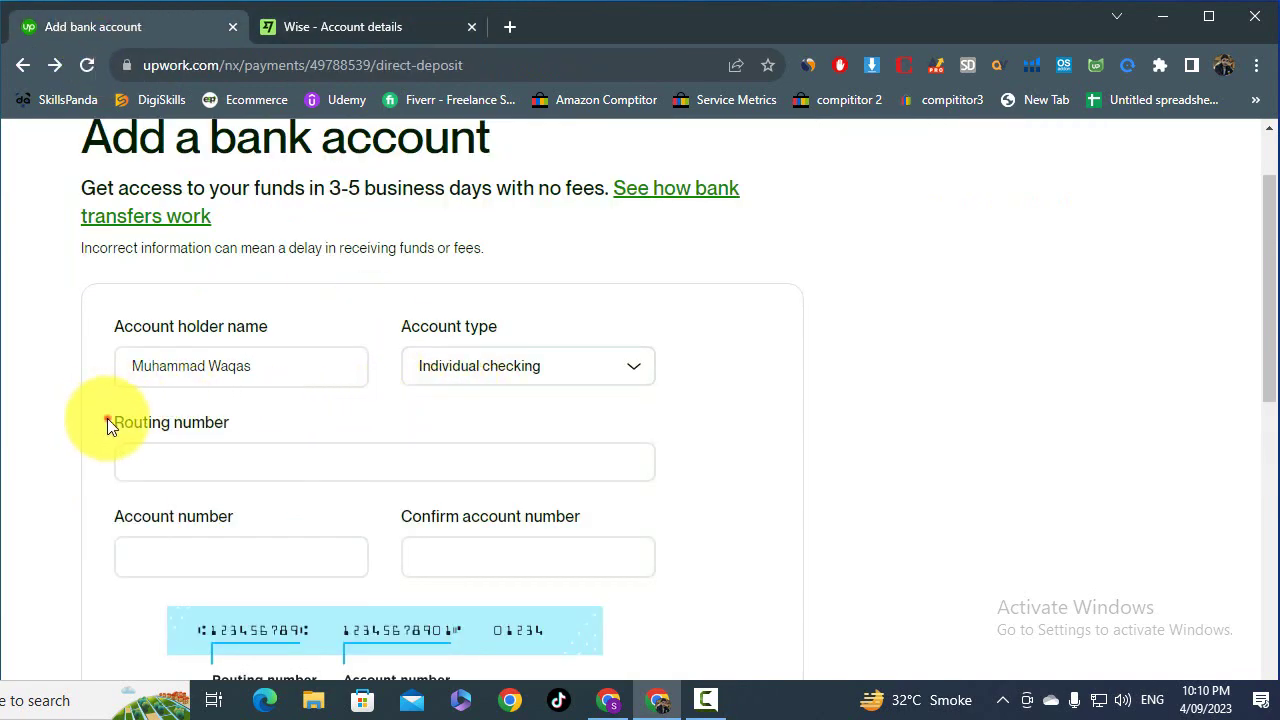
left_click_drag(105, 419, 228, 428)
left_click(418, 26)
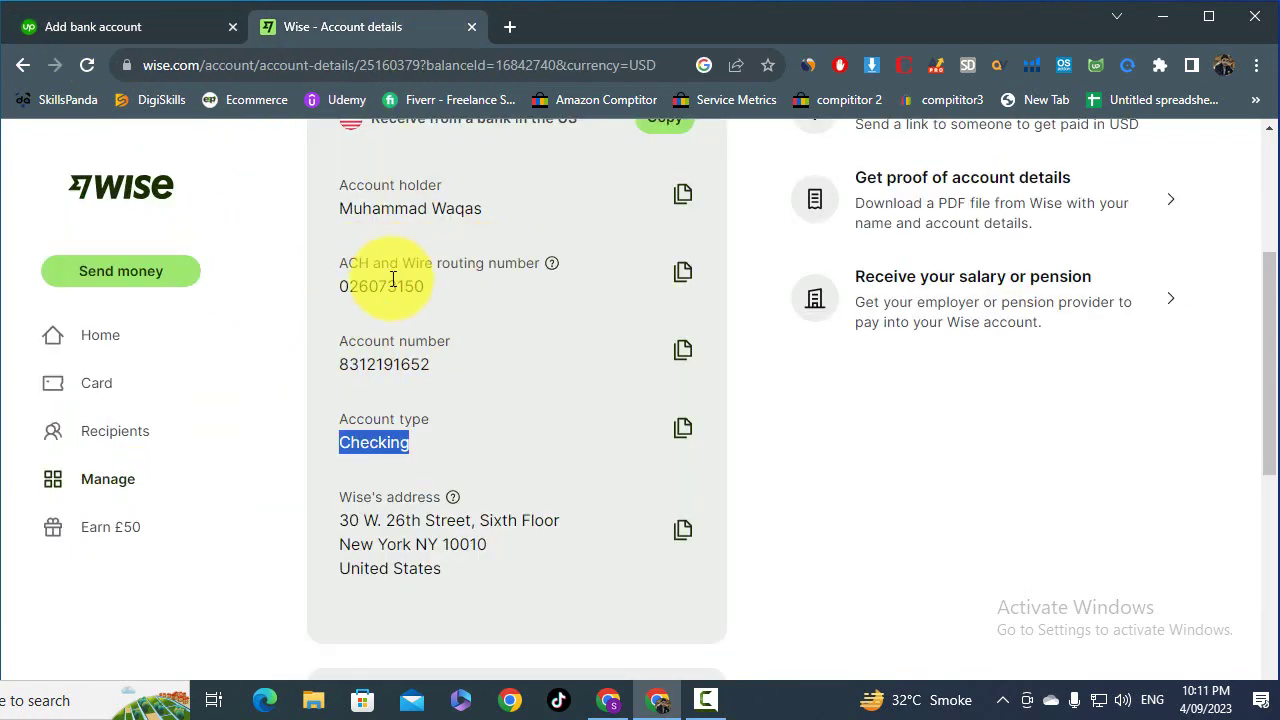
- Paste Wise's routing number 026073150, identifying Community Federal Savings Bank, New York
left_click(680, 274)
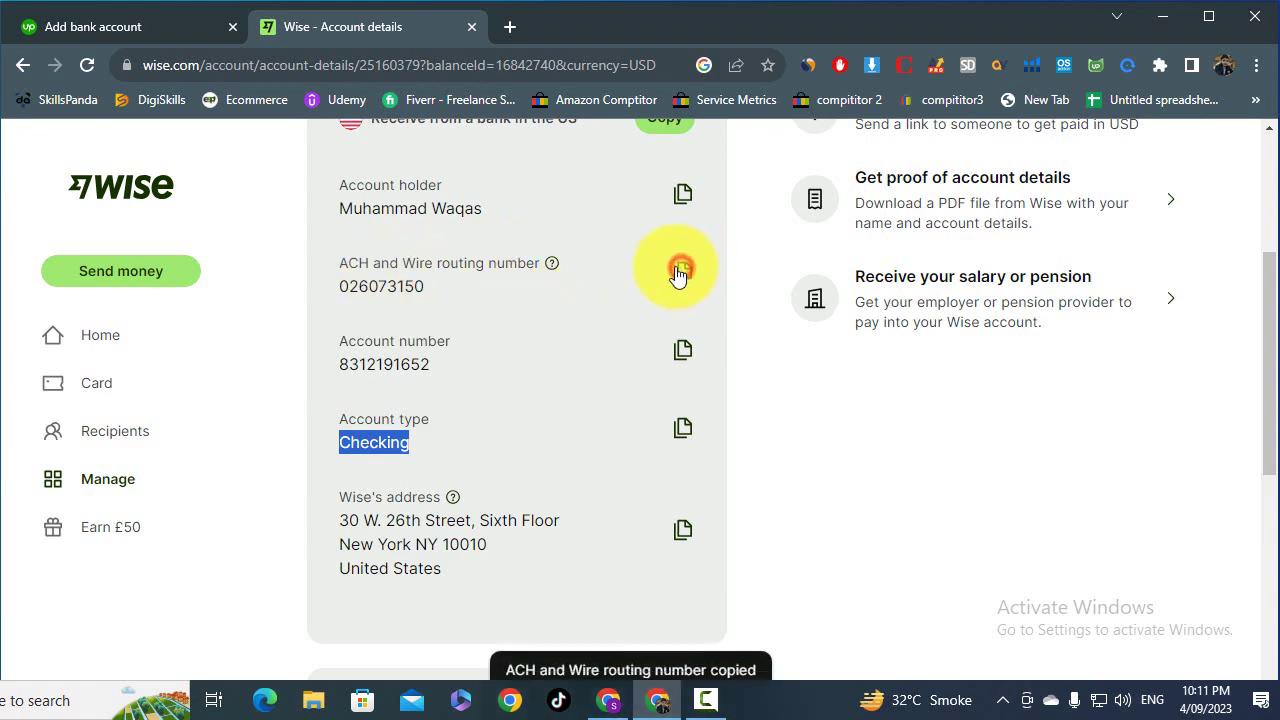
left_click(145, 22)
left_click(254, 460)
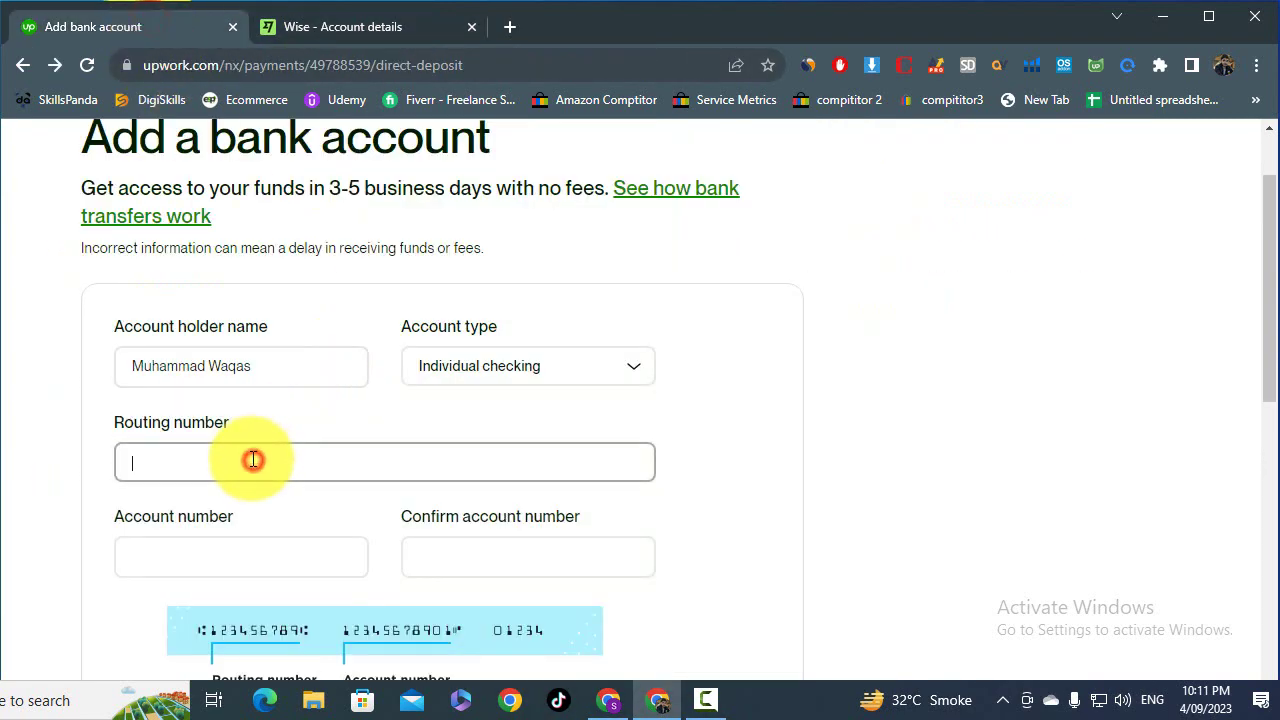
key("ctrl+v")
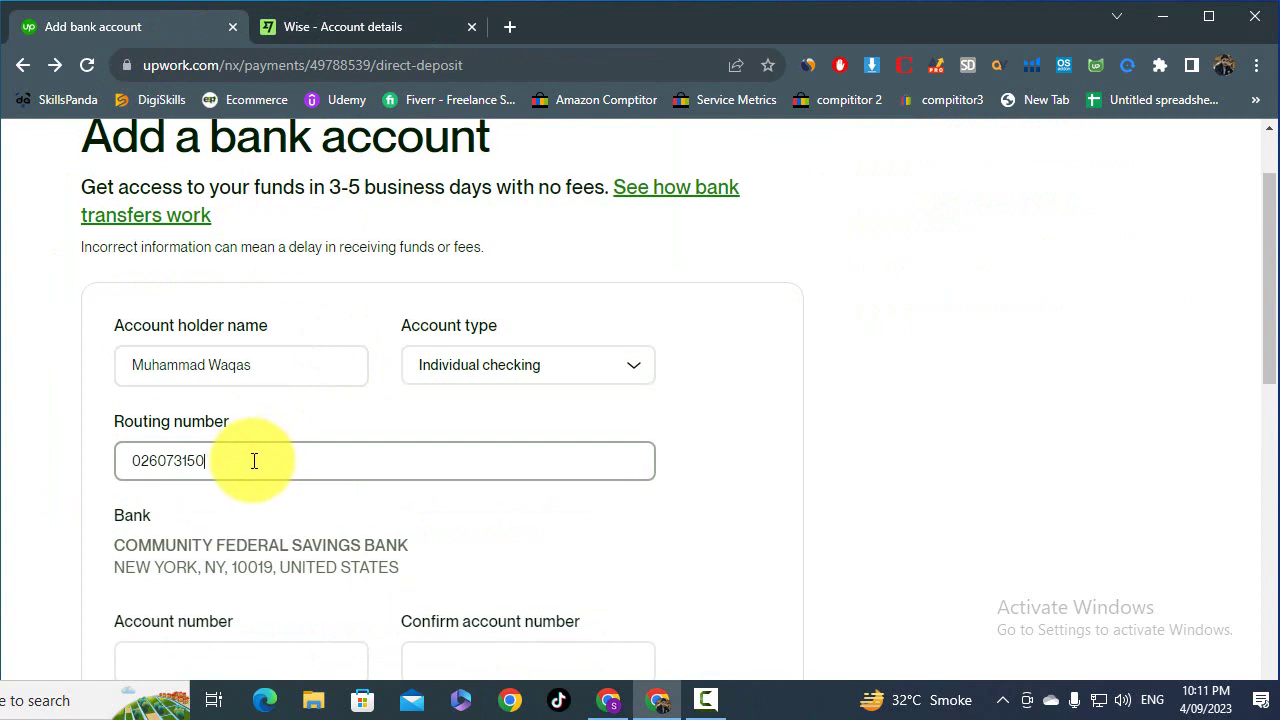
scroll(250, 461, "down", 1)
scroll(200, 460, "down", 2)
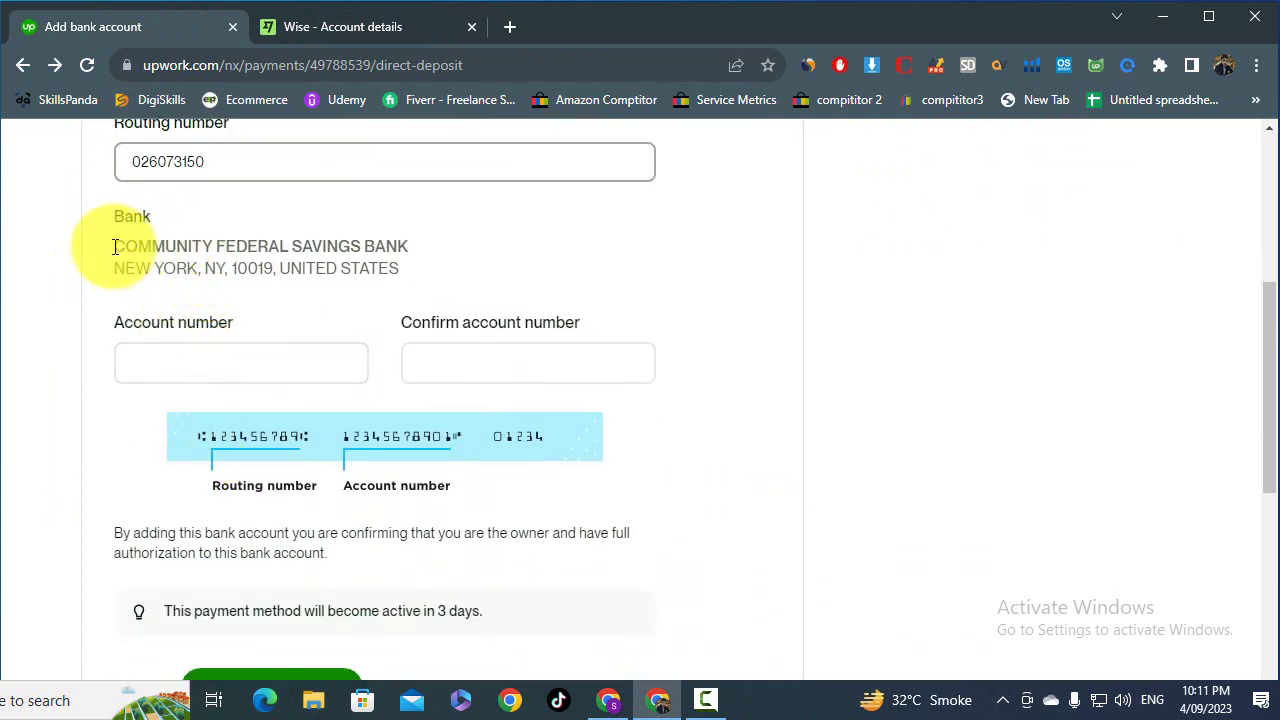
left_click_drag(112, 246, 371, 271)
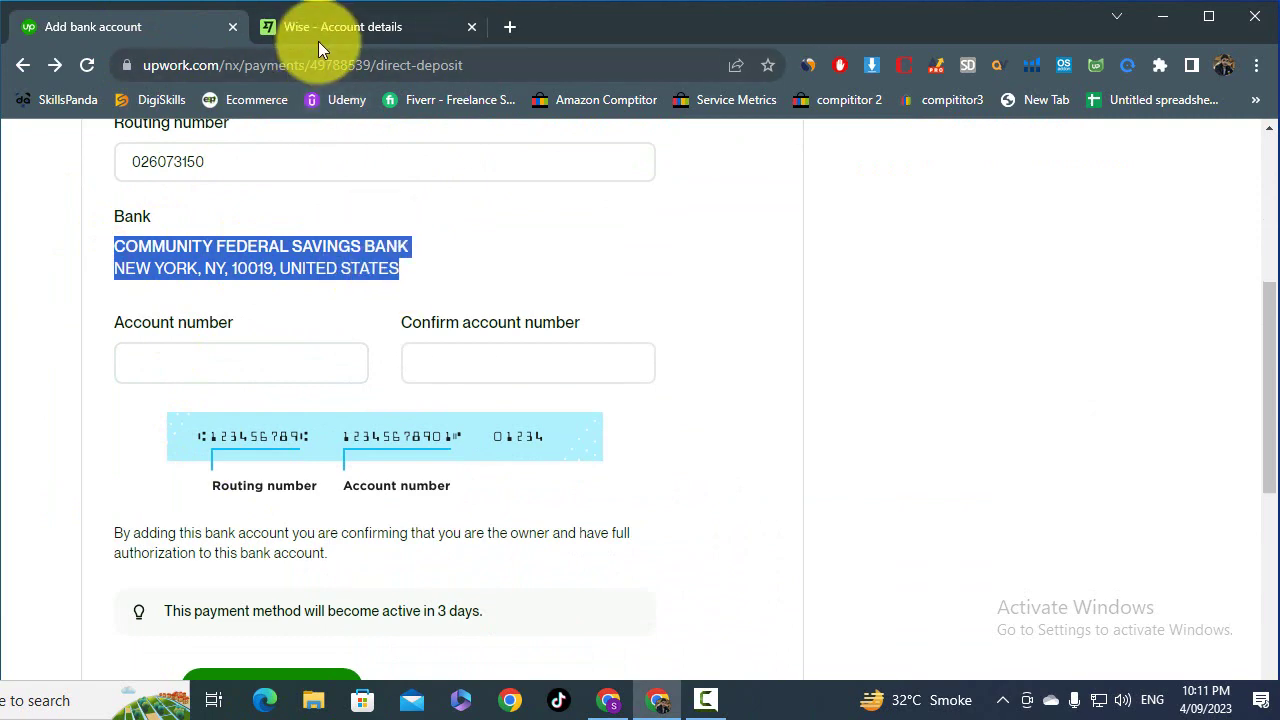
- Copy the Wise account number and return to Upwork's bank form
left_click(327, 36)
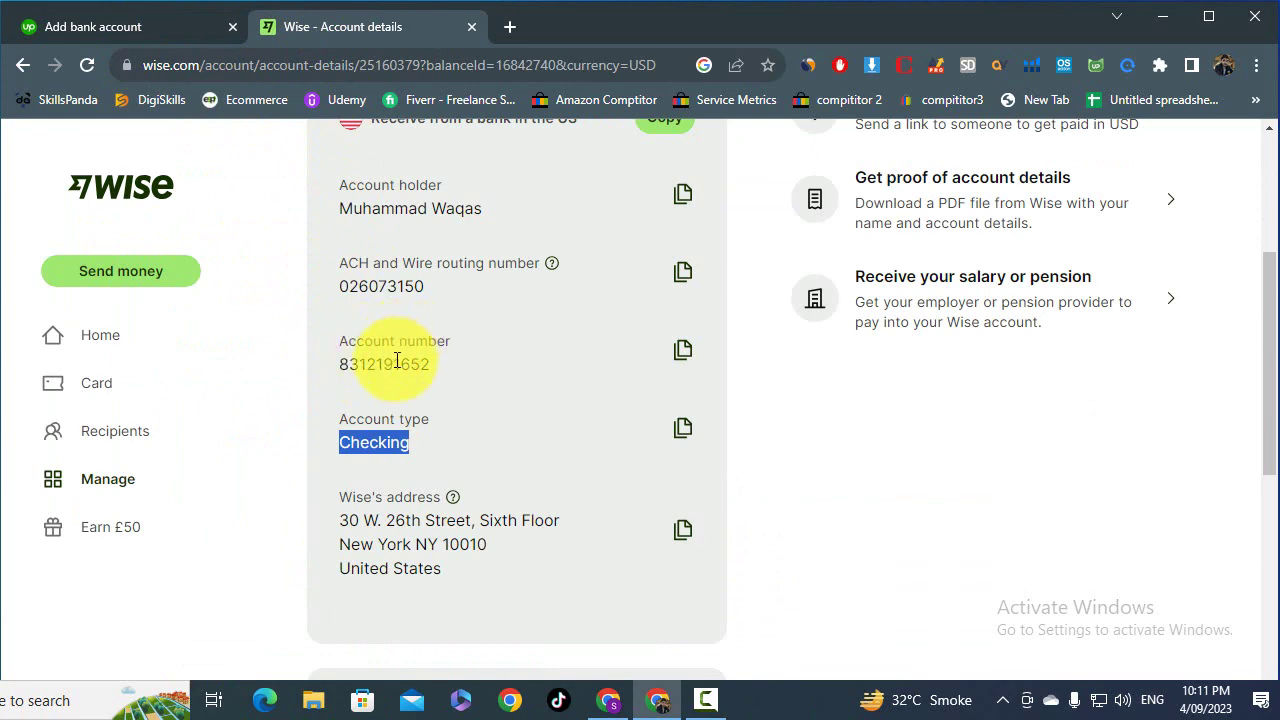
left_click(683, 355)
left_click(140, 26)
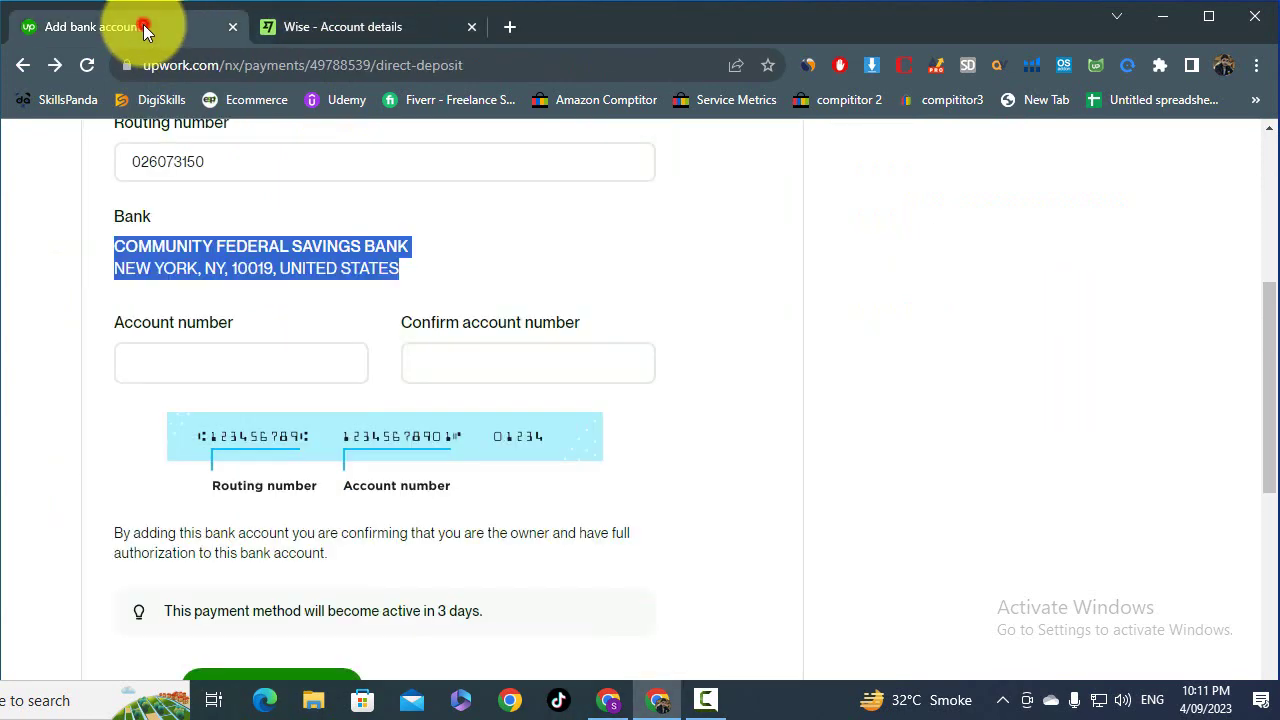
- Paste the Wise account number into Upwork's Account number field and check it against Wise
left_click(205, 375)
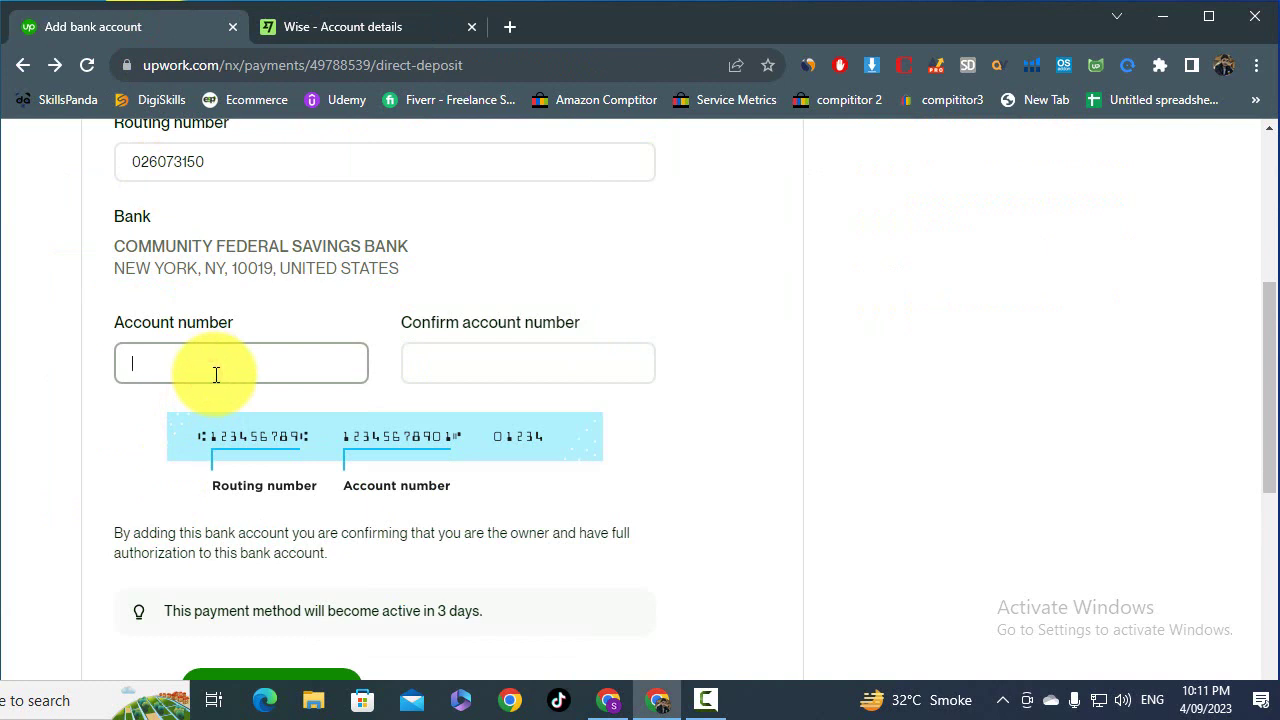
key("ctrl+v")
left_click(526, 368)
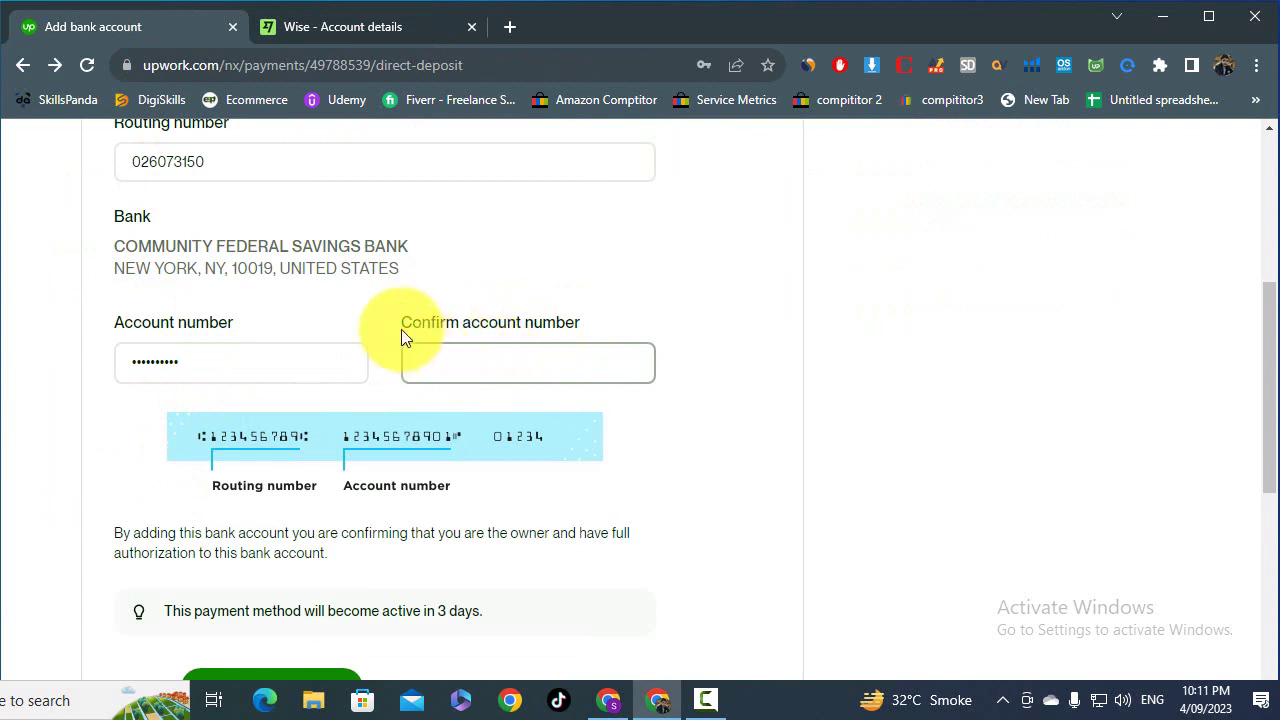
left_click(365, 24)
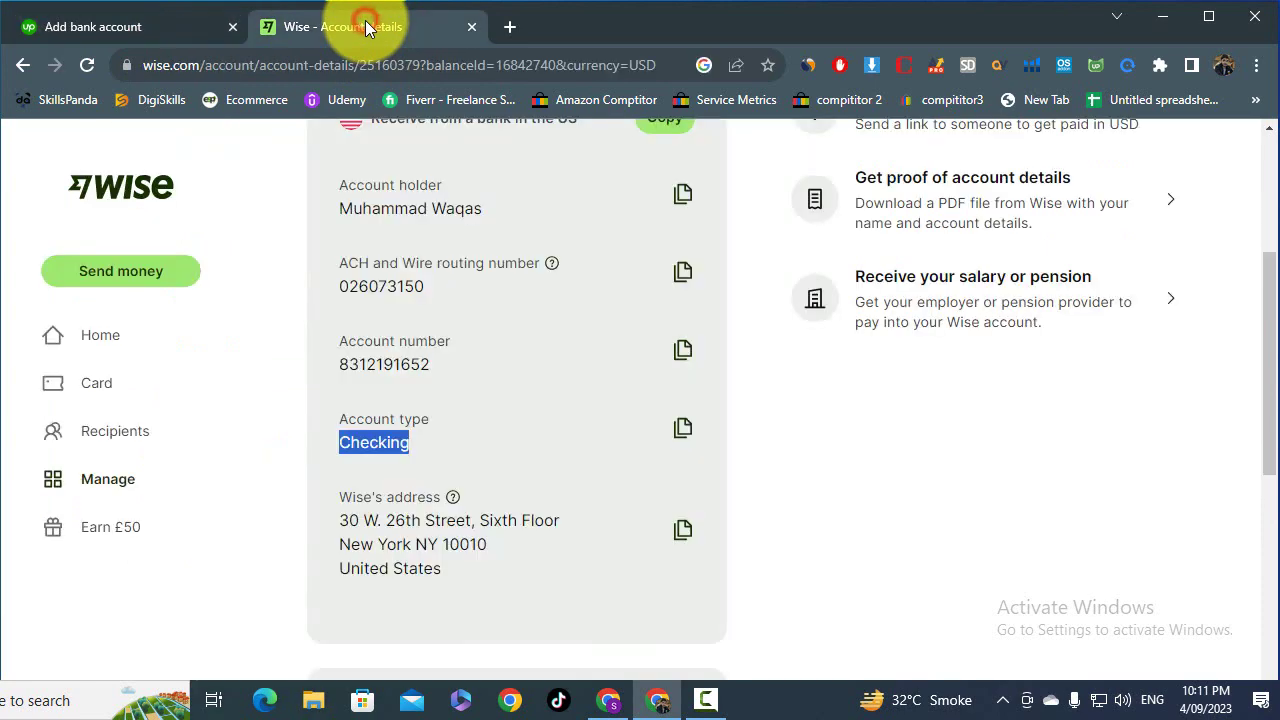
left_click(344, 362)
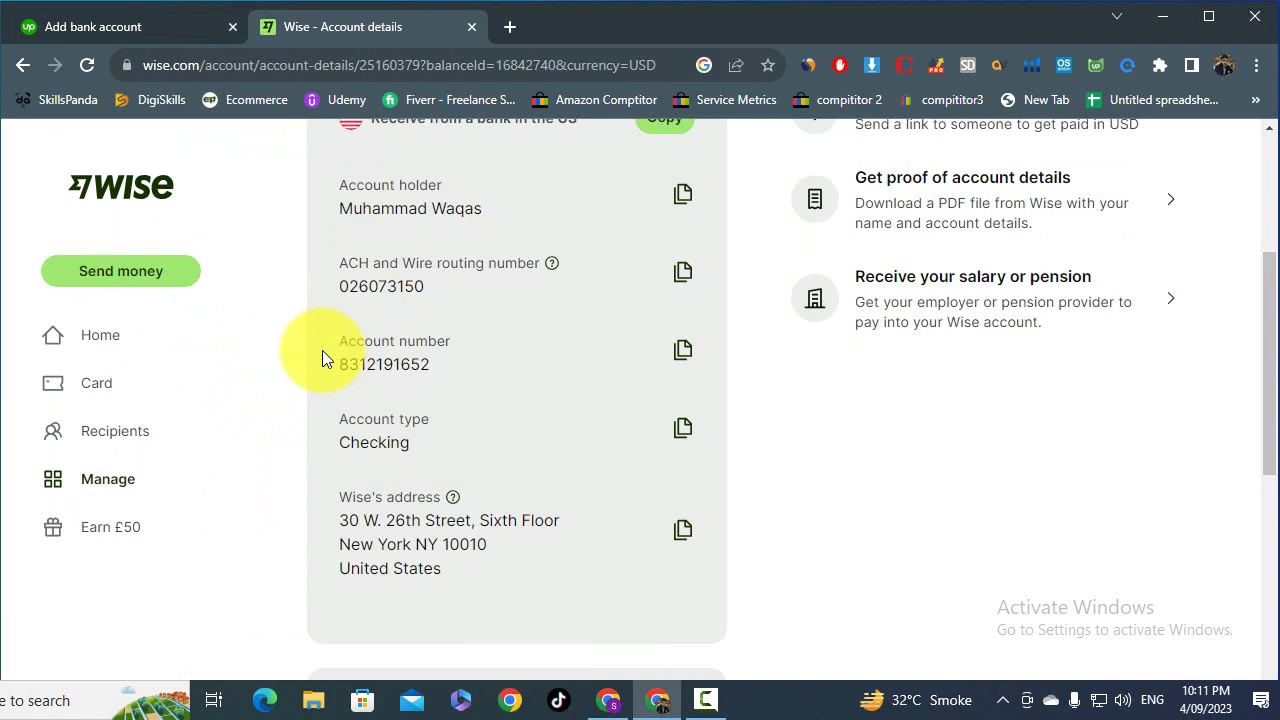
left_click(190, 28)
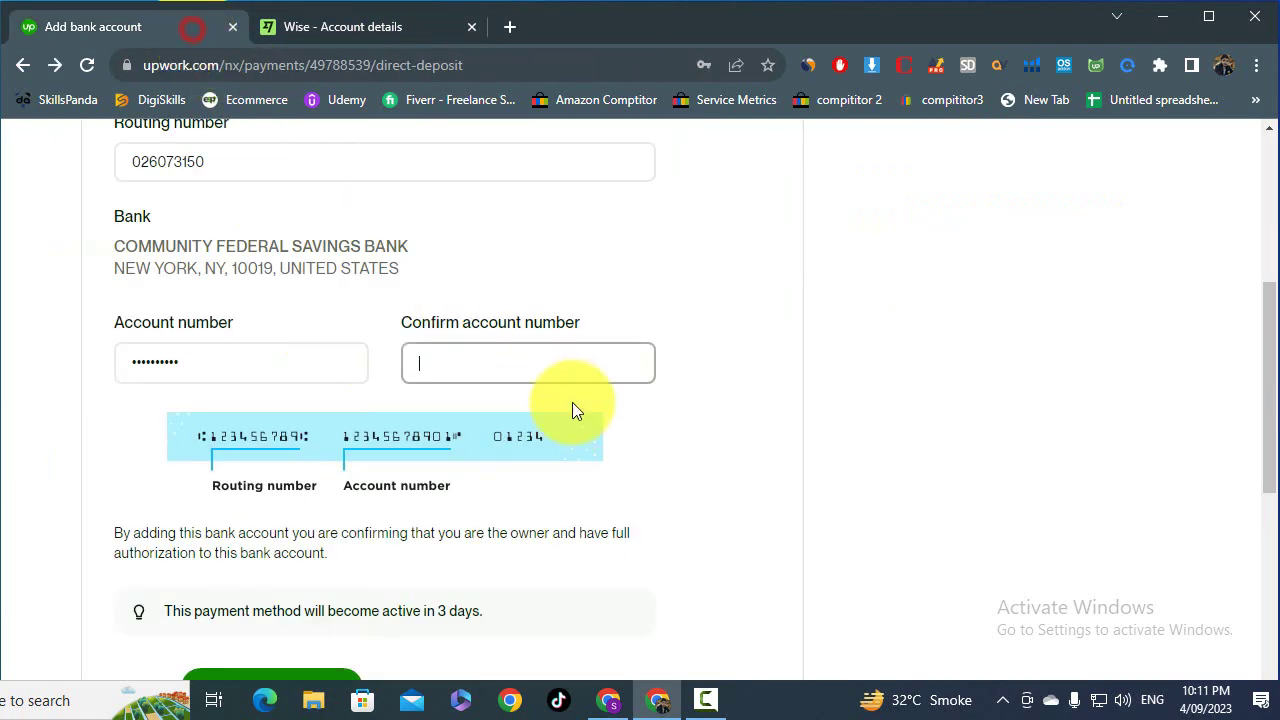
- Retype the account number in Confirm account number, verifying digits against Wise
left_click(567, 367)
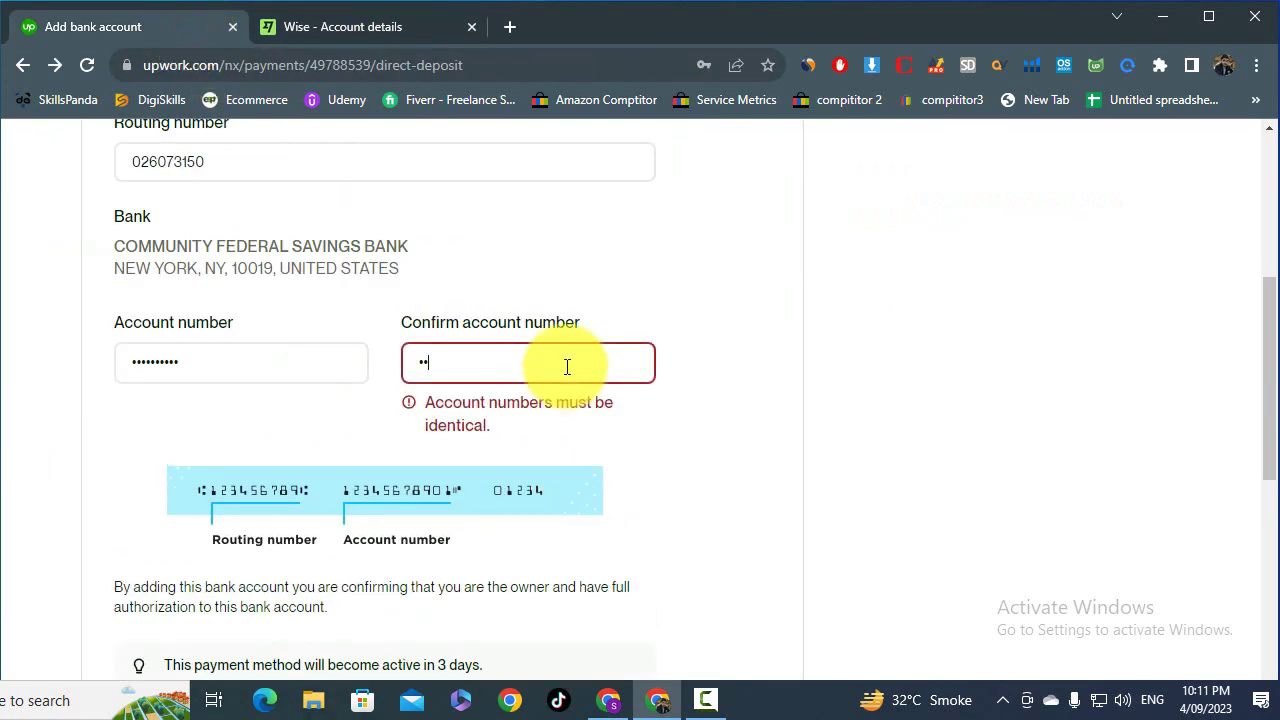
left_click(370, 26)
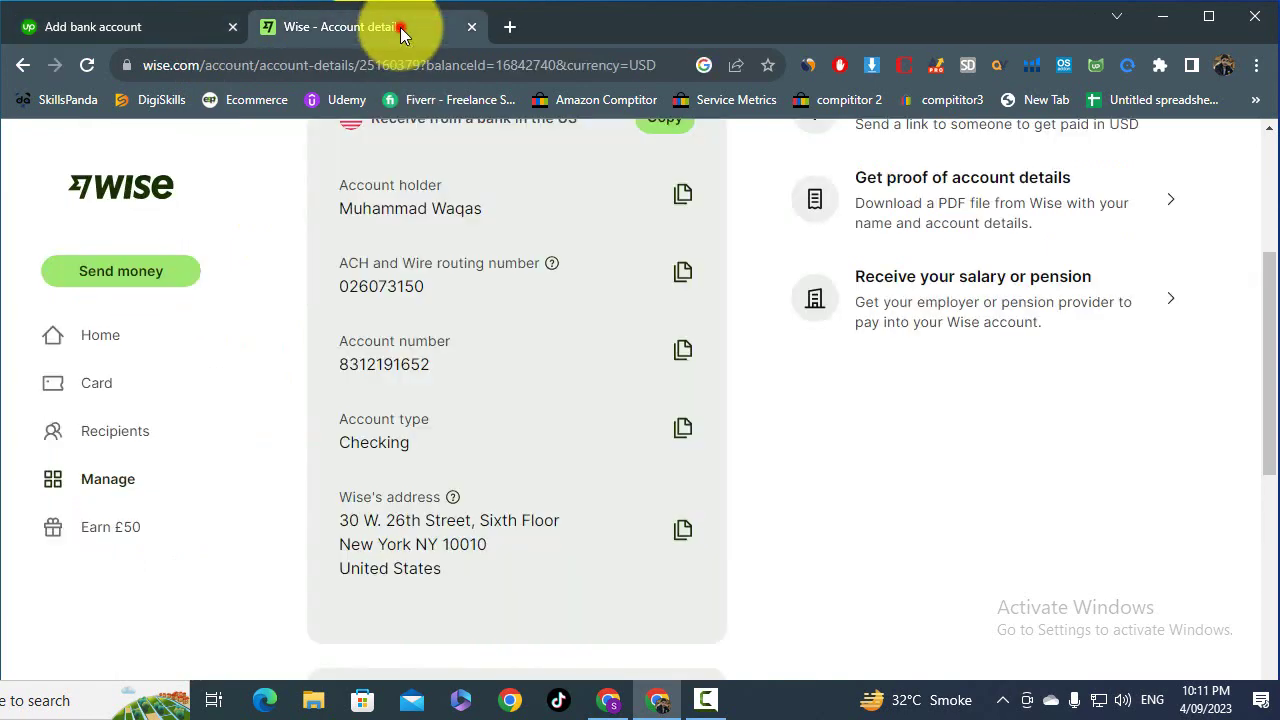
left_click(160, 24)
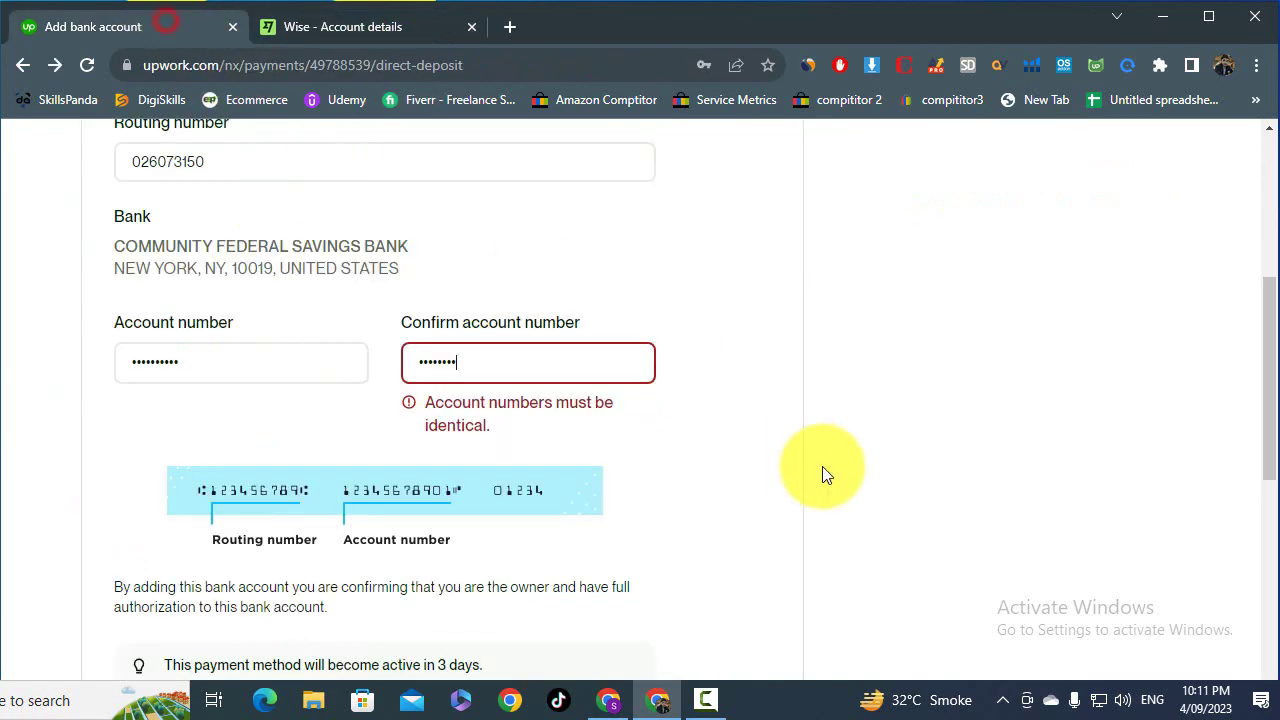
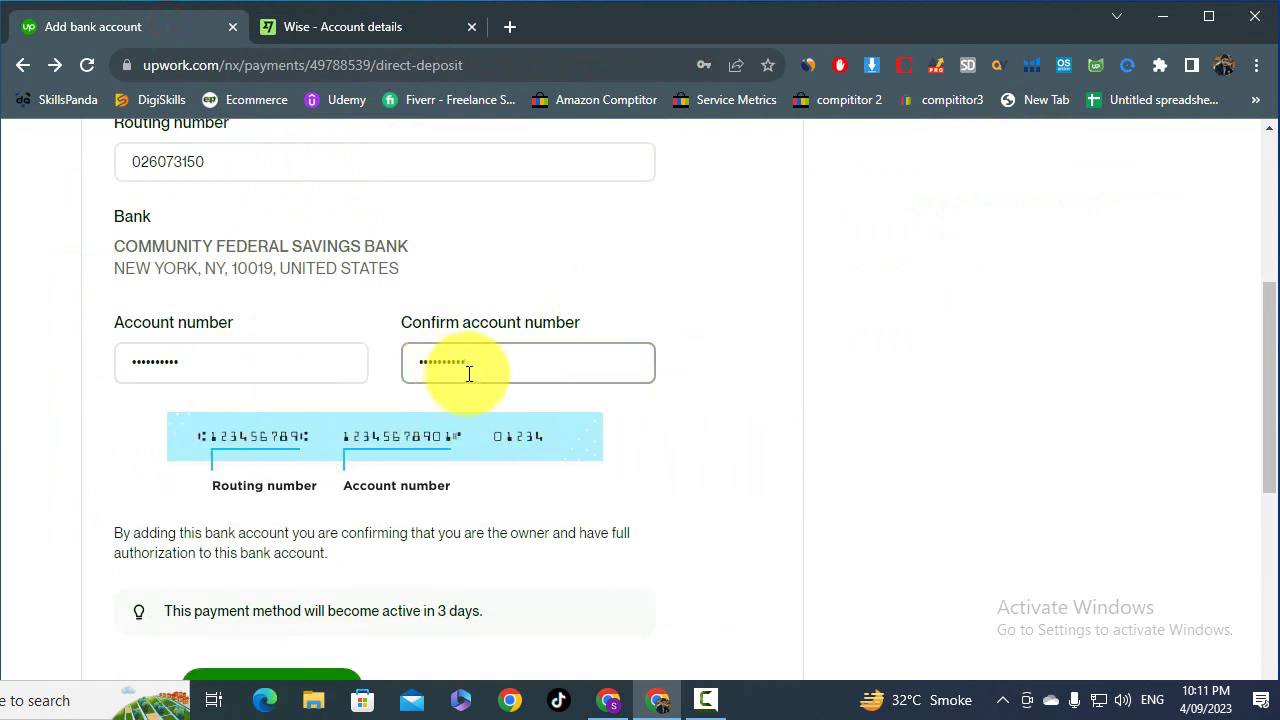
scroll(469, 371, "down", 1)
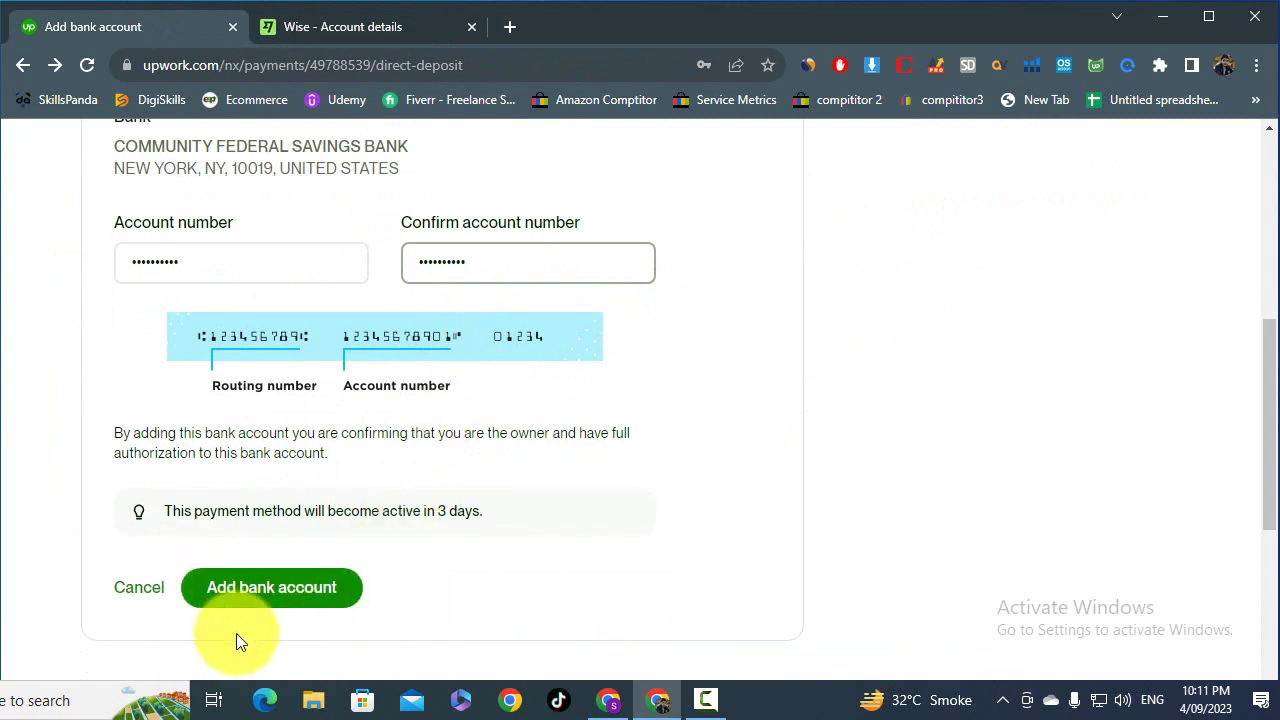
- Submit the bank account form and find the 'already on file' warning
left_click(244, 592)
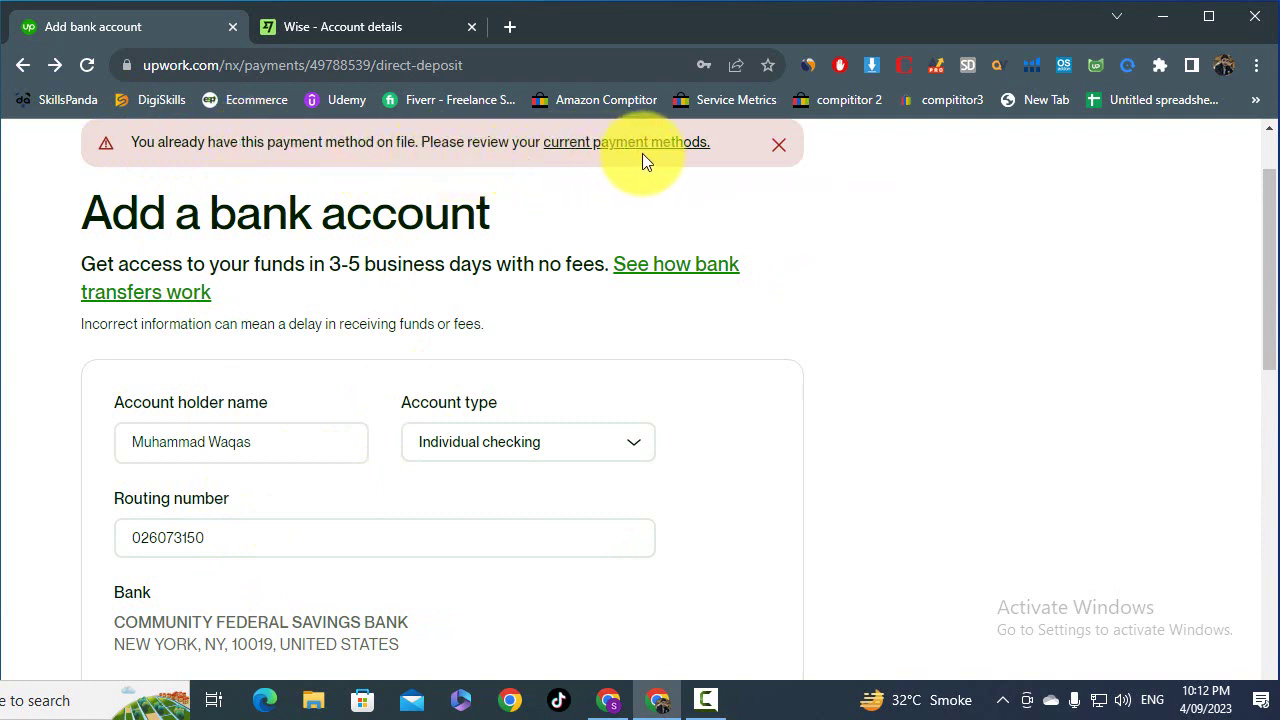
scroll(405, 330, "down", 5)
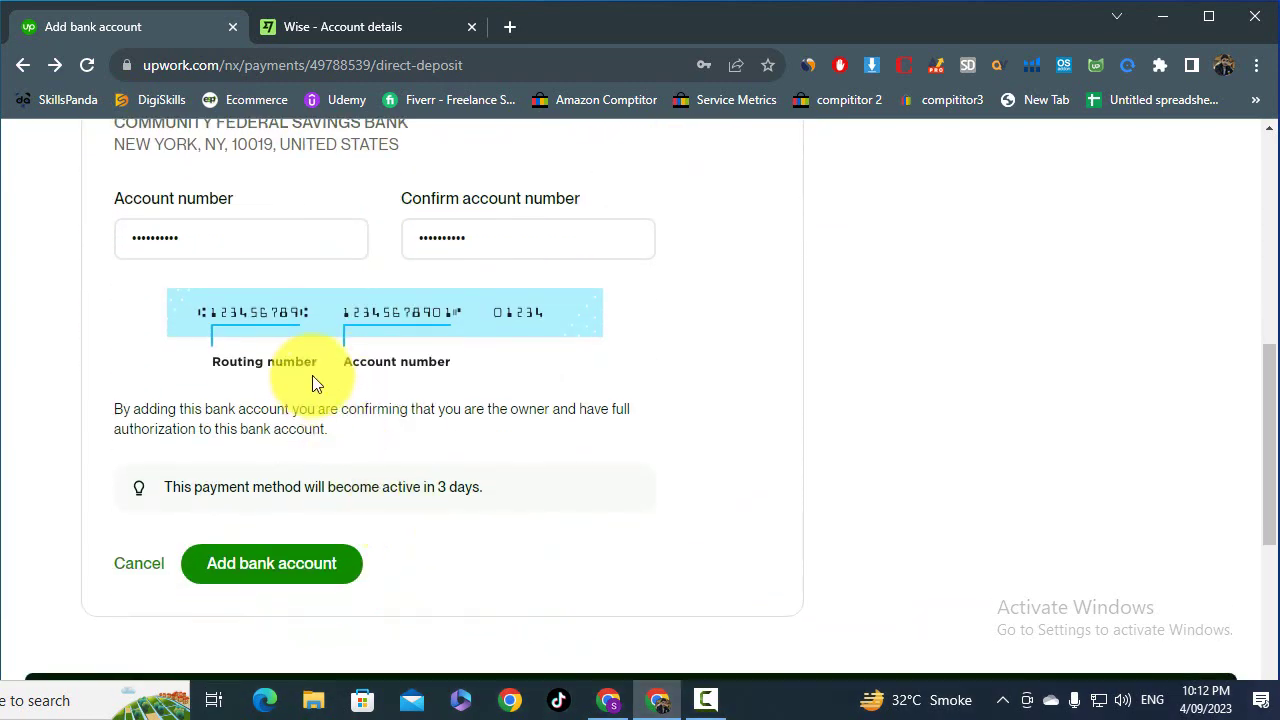
scroll(300, 340, "up", 5)
- Cross-check the filled Upwork bank form against the Wise account details
left_click(350, 27)
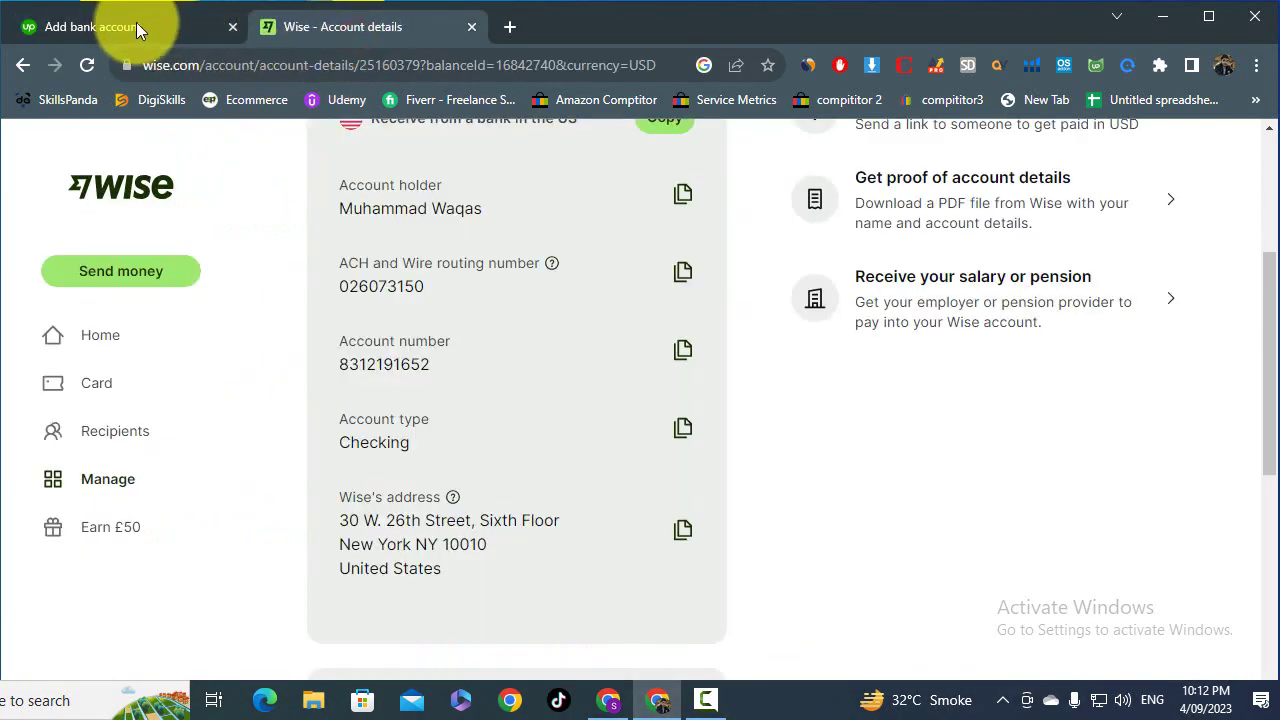
left_click(137, 24)
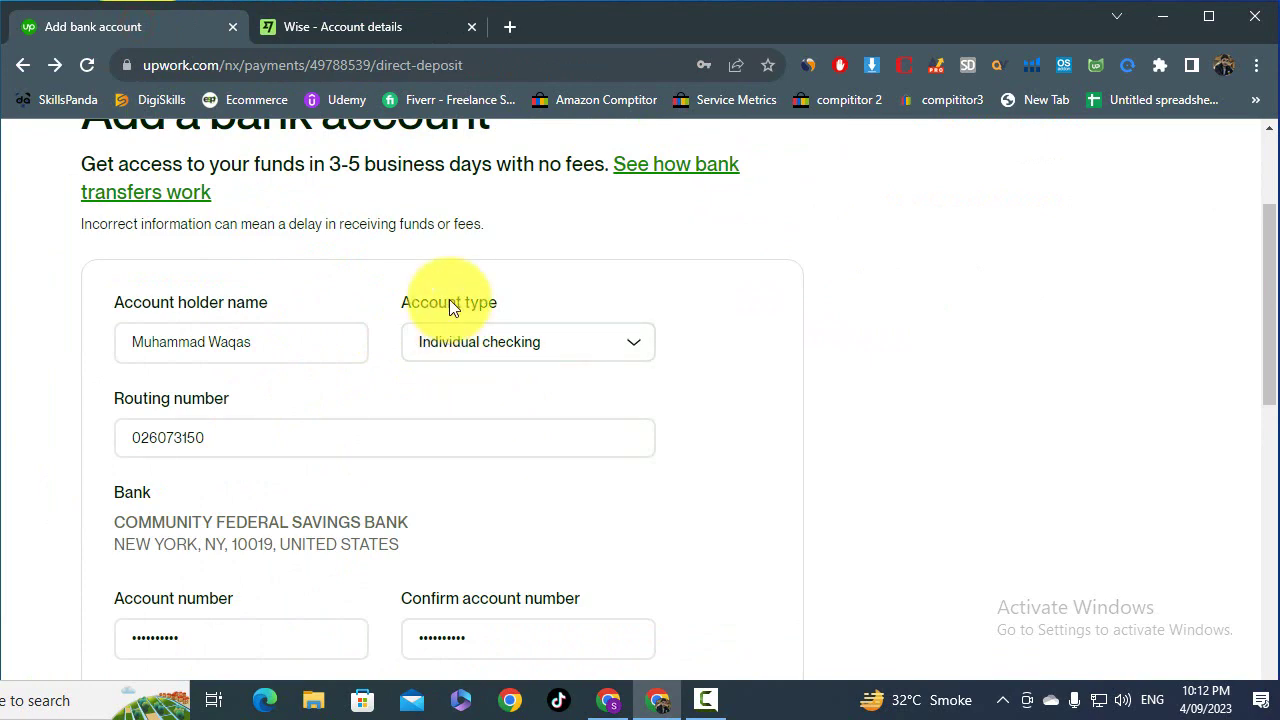
scroll(449, 300, "down", 2)
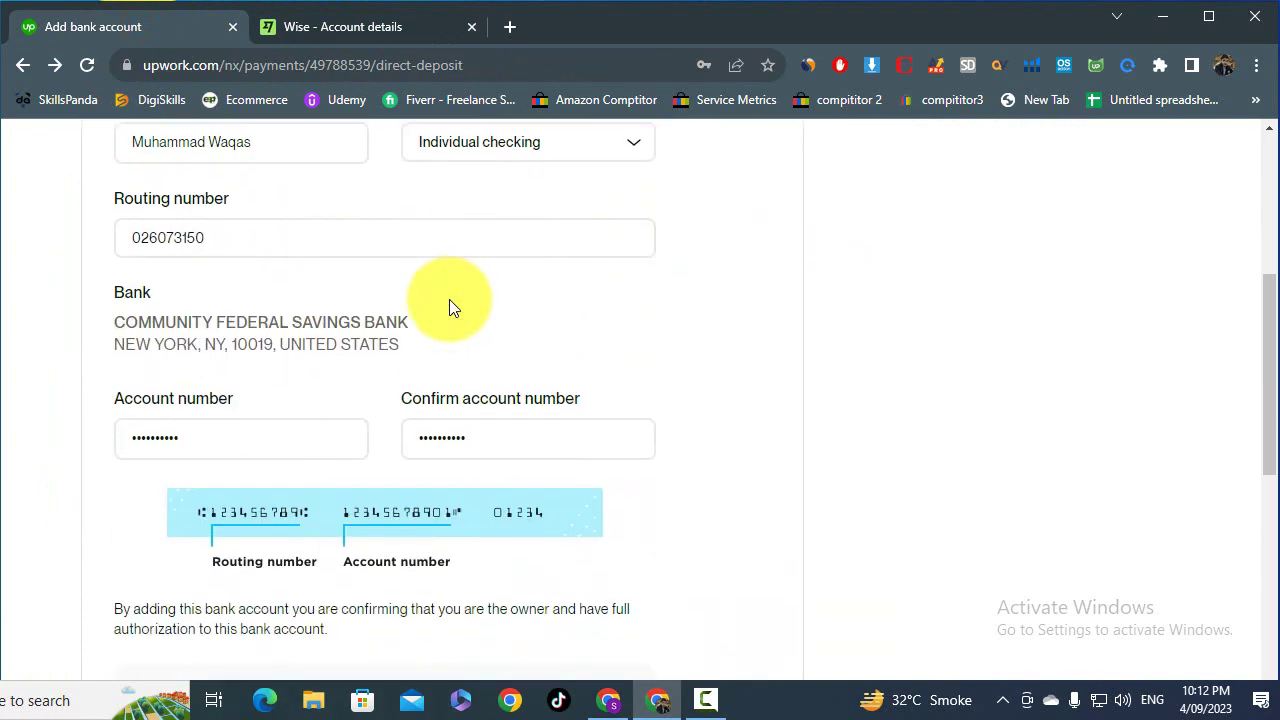
scroll(400, 310, "down", 2)
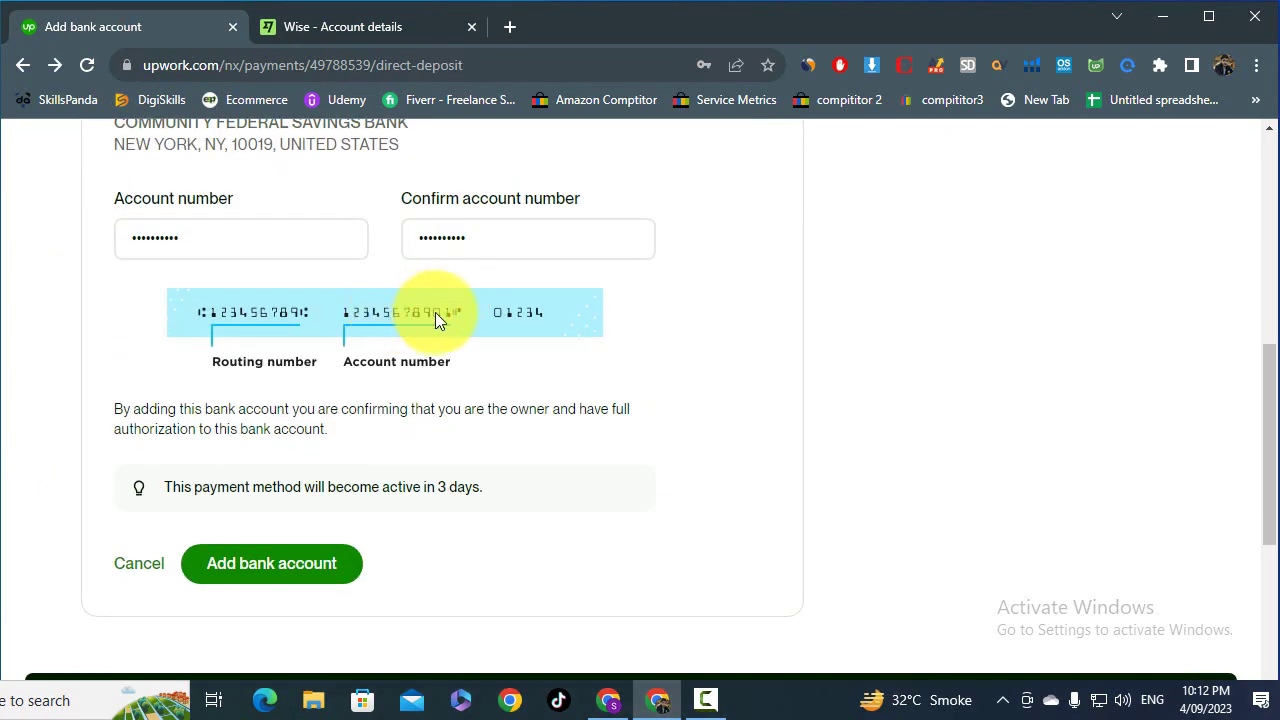
scroll(435, 312, "up", 6)
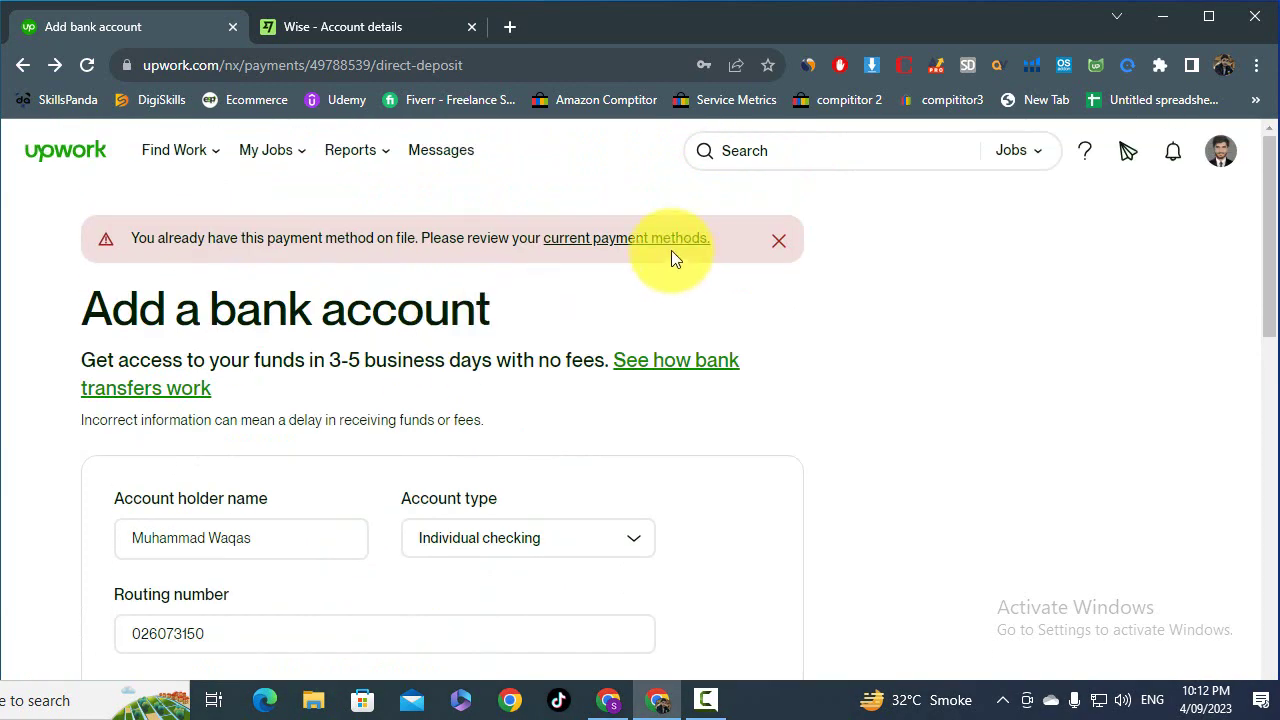
scroll(533, 320, "down", 2)
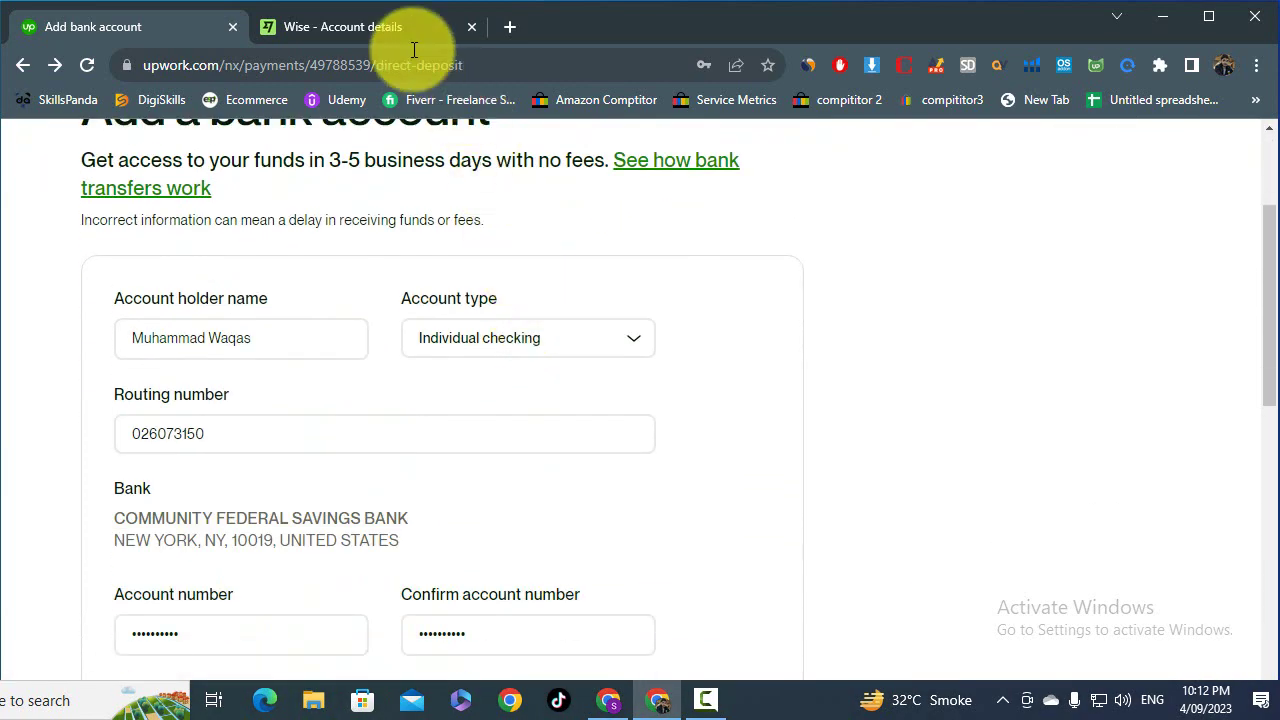
mouse_move(394, 24)
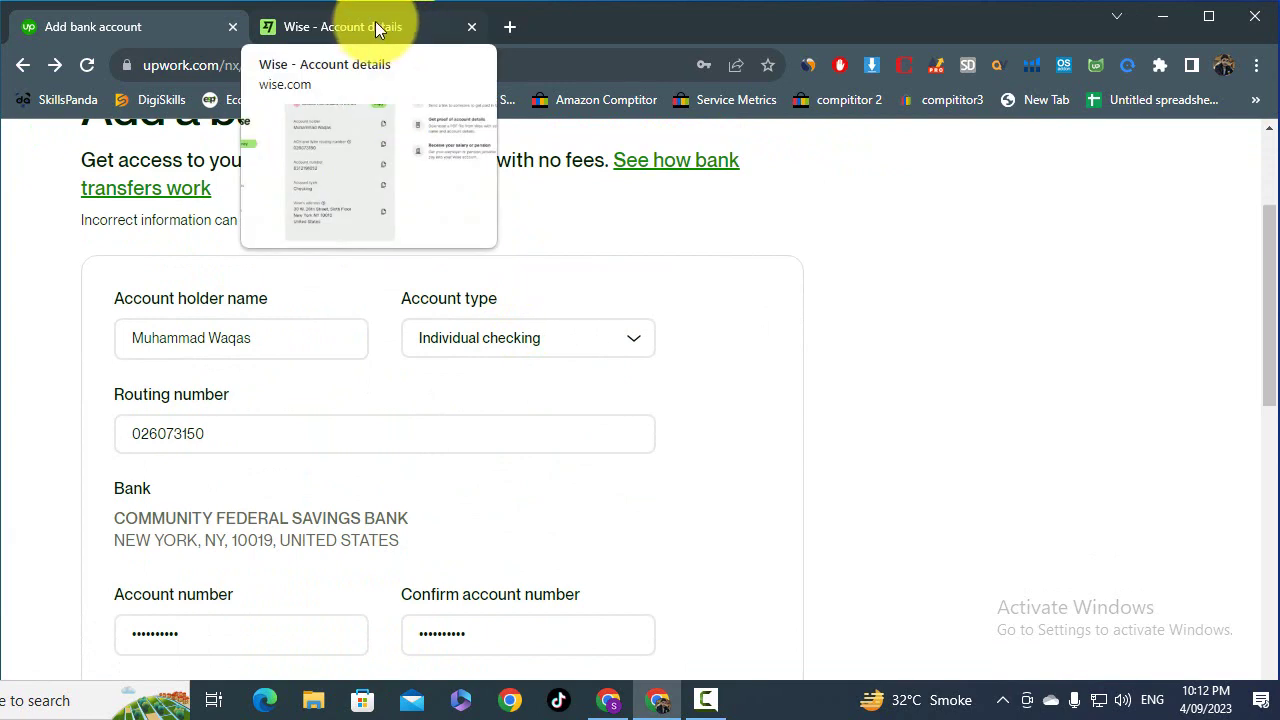
scroll(395, 470, "down", 1)
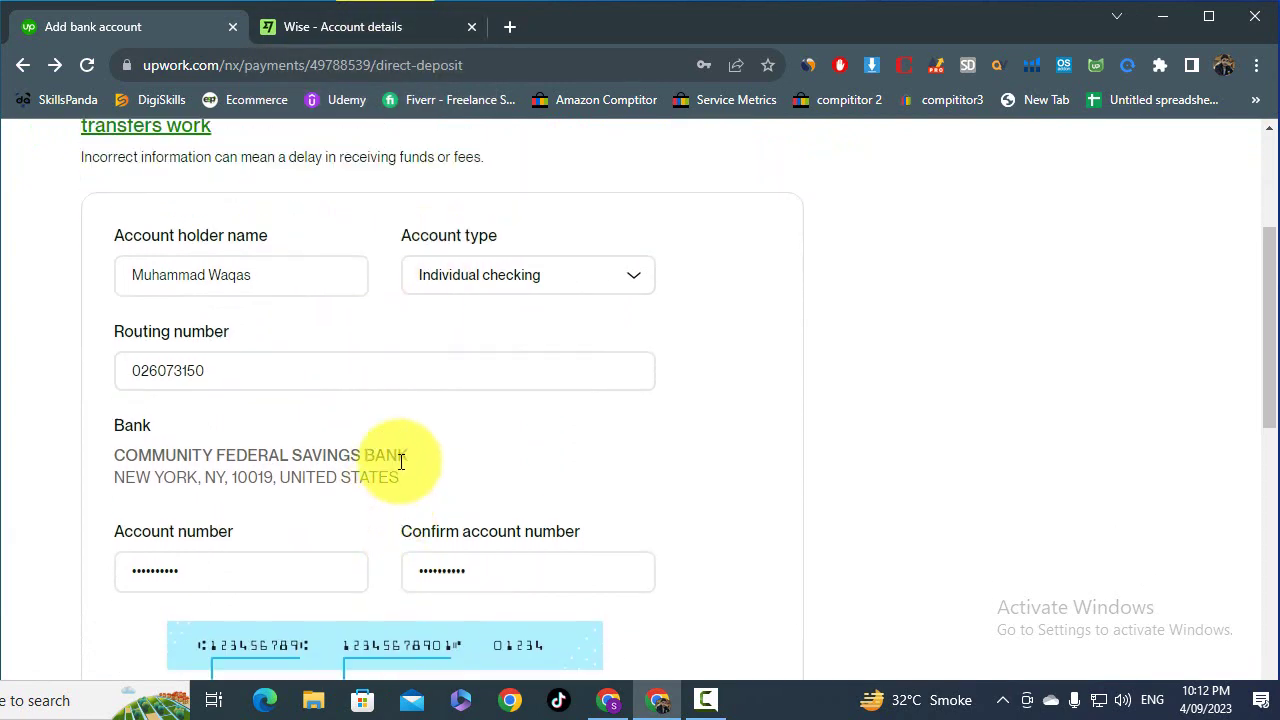
scroll(400, 457, "up", 3)
- Open current payment methods and confirm the listed account ends in 1652, matching Wise
left_click(605, 150)
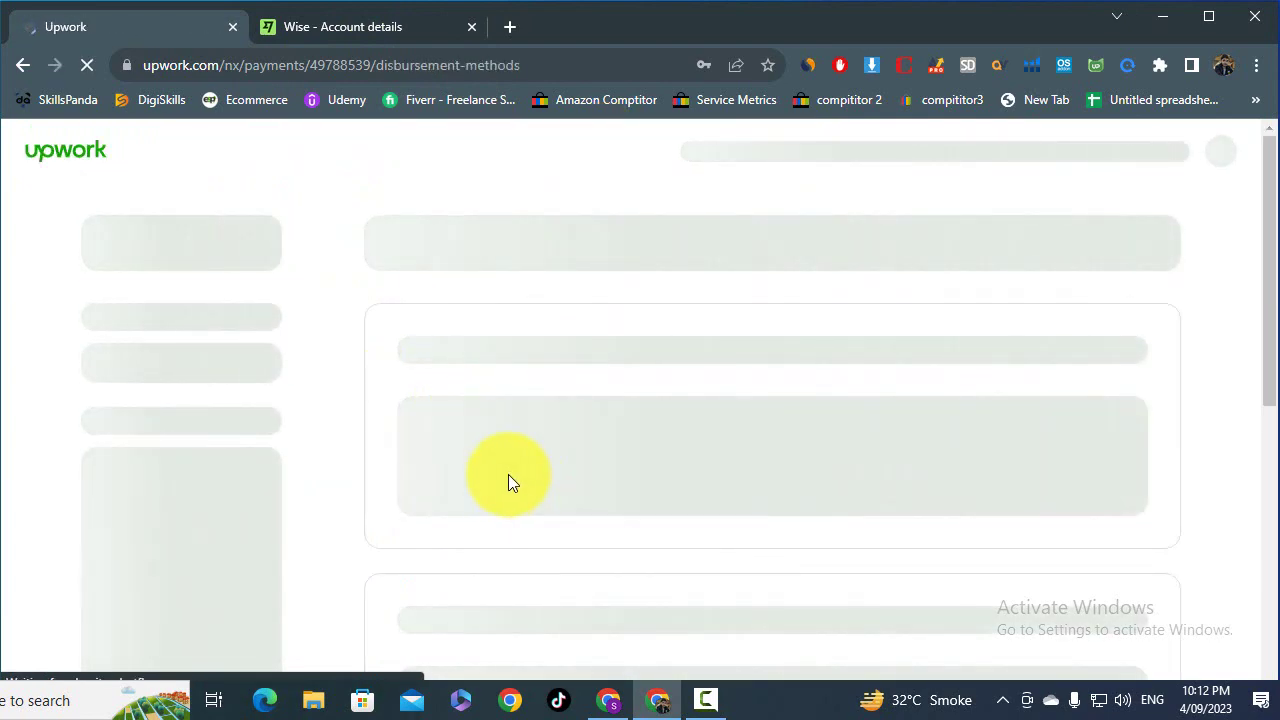
key("ctrl+Tab")
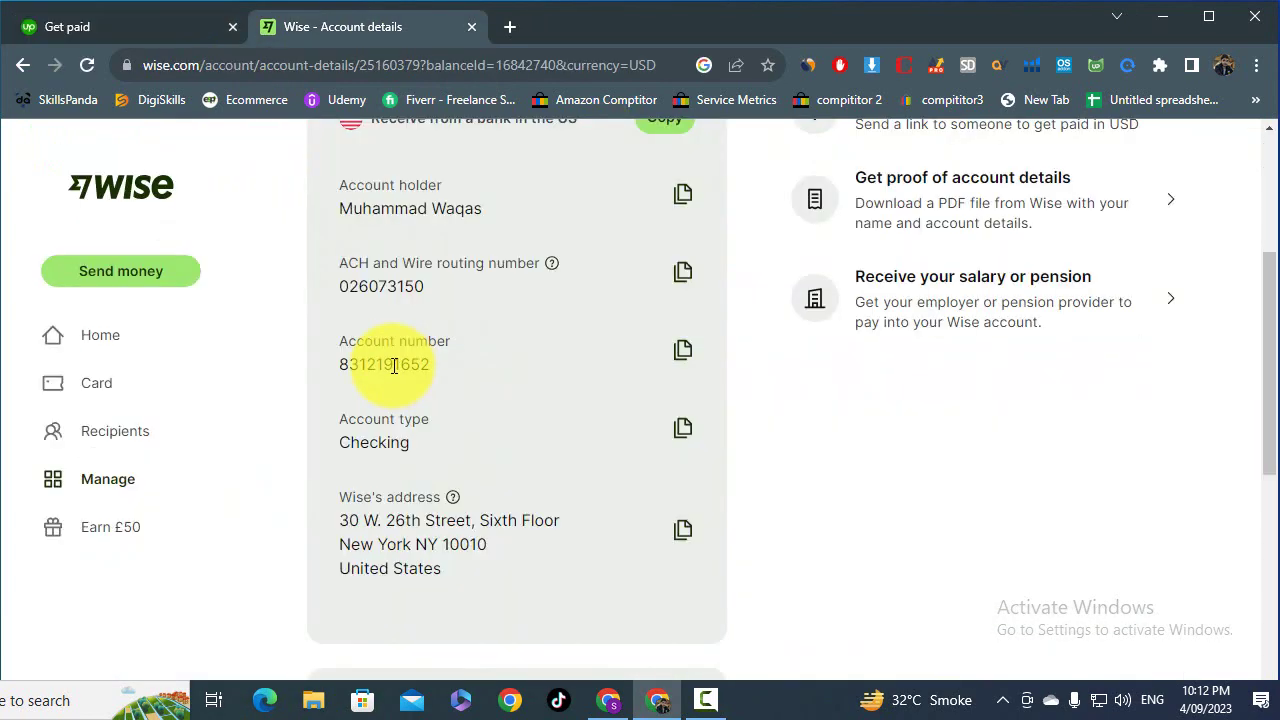
left_click_drag(392, 364, 429, 366)
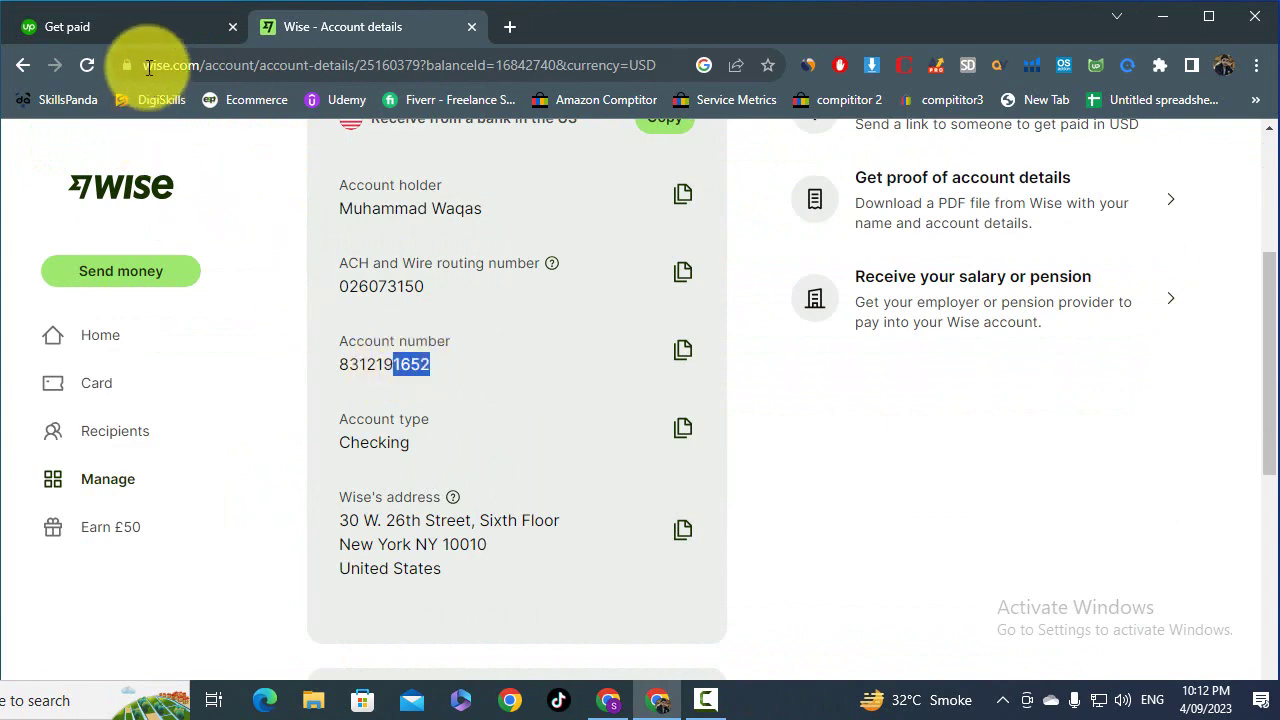
left_click(151, 29)
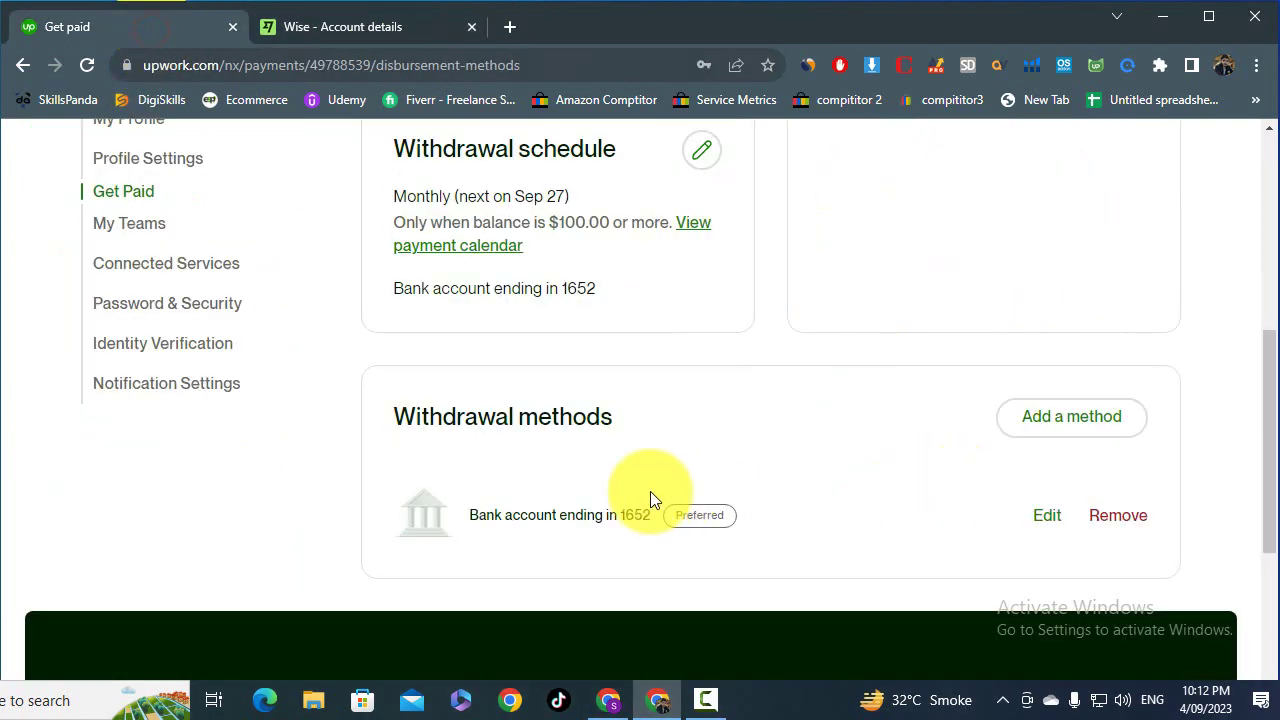
double_click(624, 514)
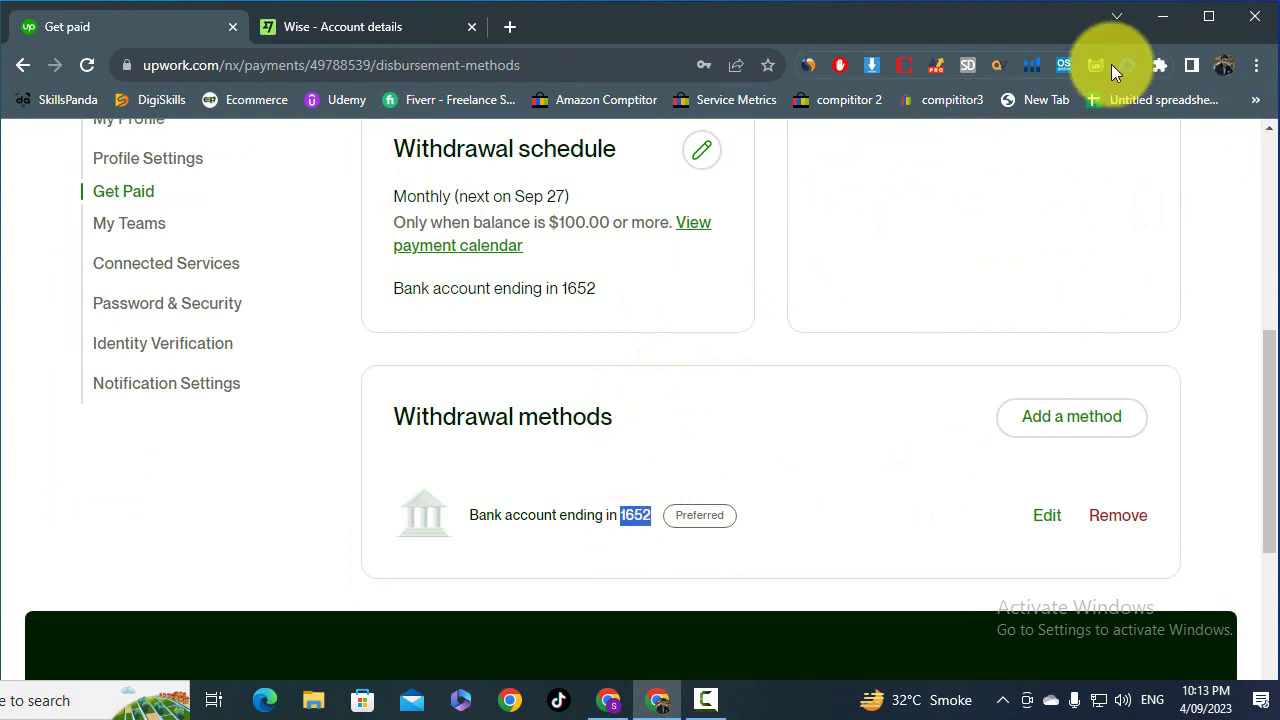
- Minimize Chrome and refresh the Windows desktop from its context menu
left_click(1165, 17)
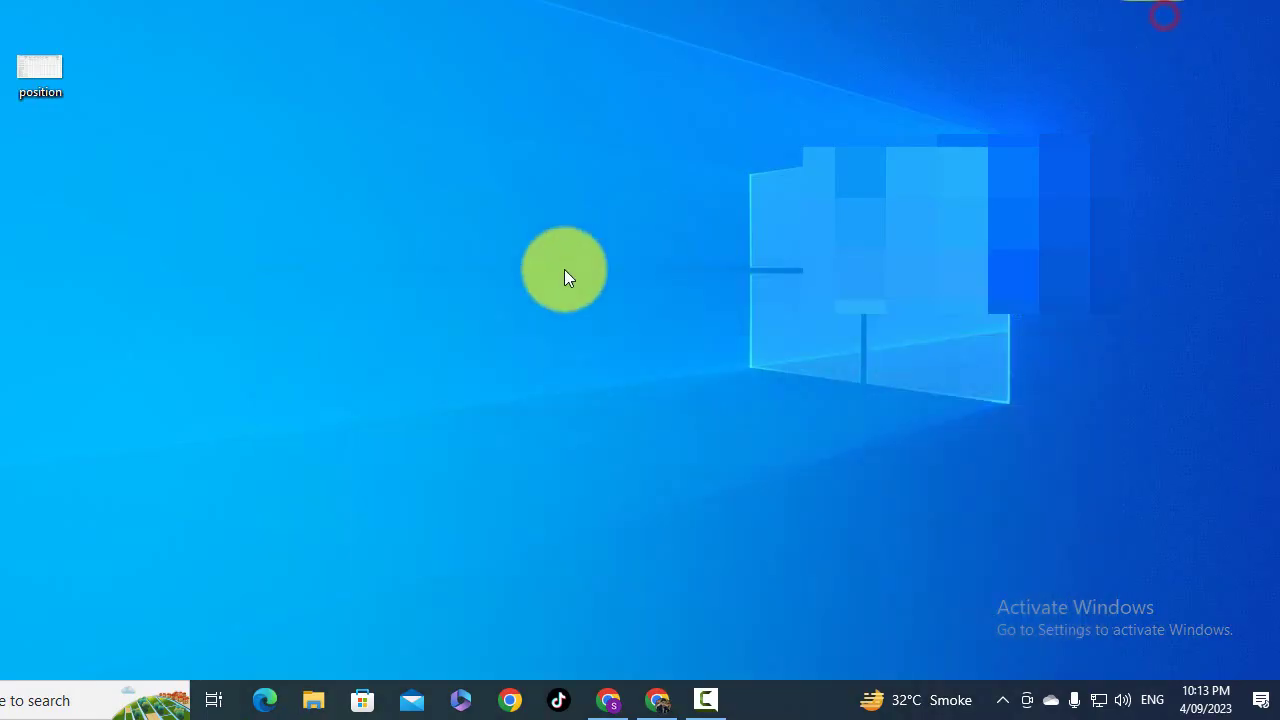
right_click(474, 219)
left_click(530, 288)
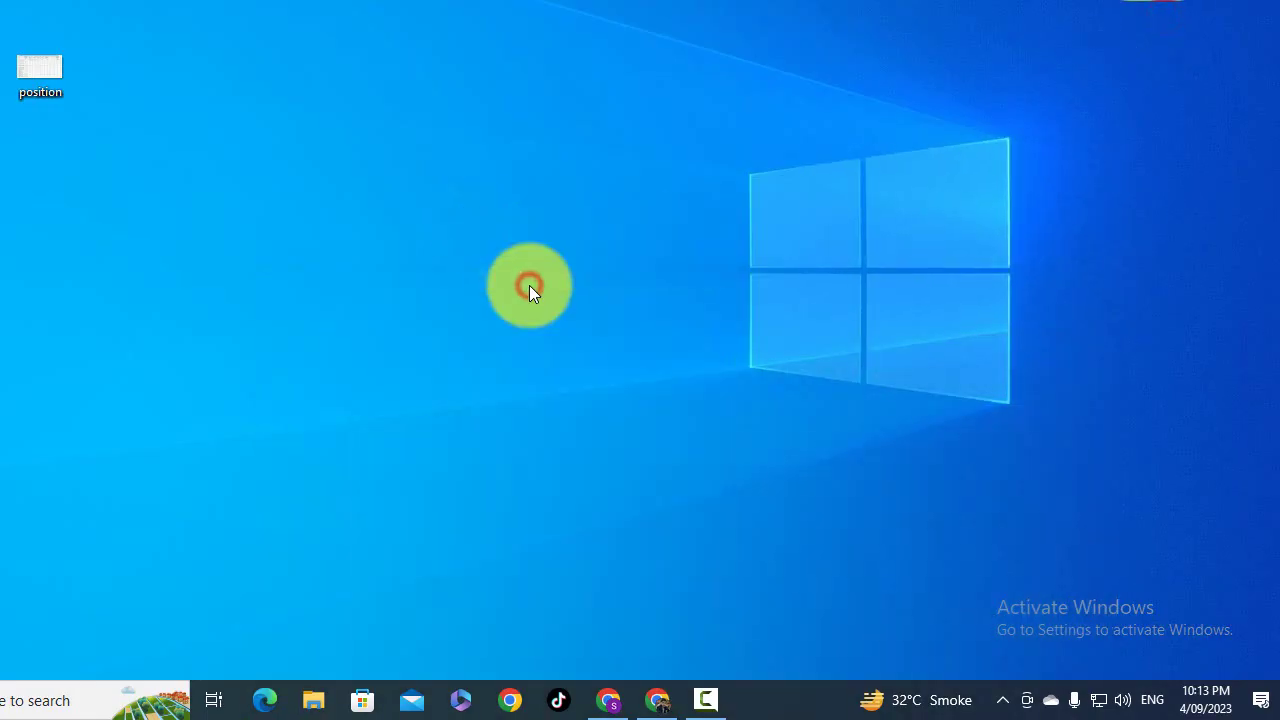